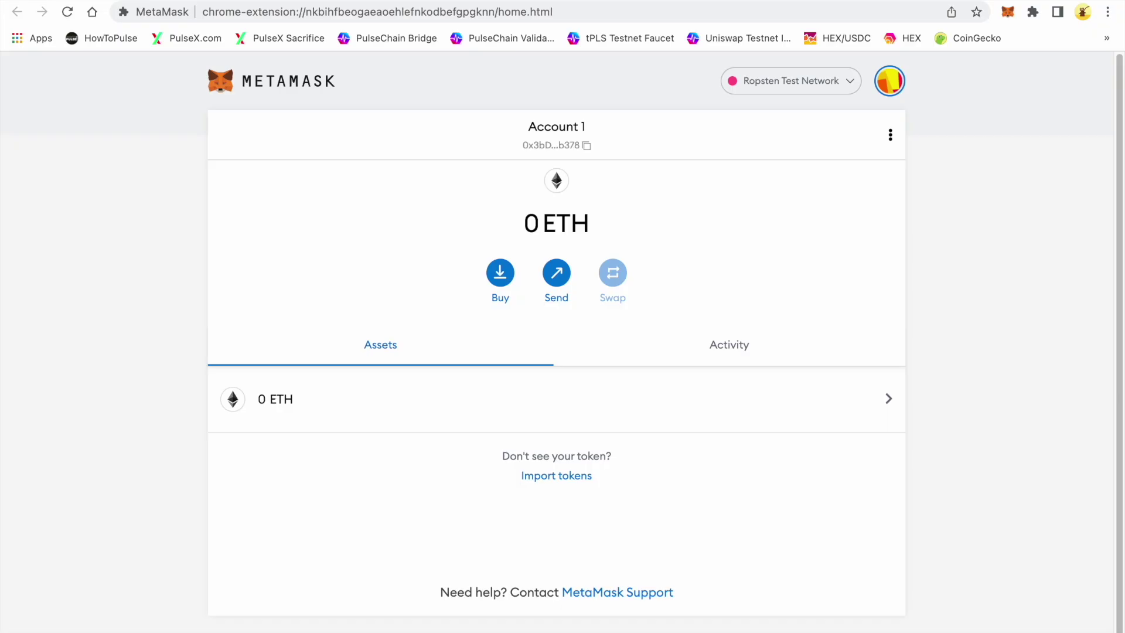
Switch the wallet to Ethereum Mainnet, then back to Ropsten Test Network
left_click(781, 85)
left_click(769, 197)
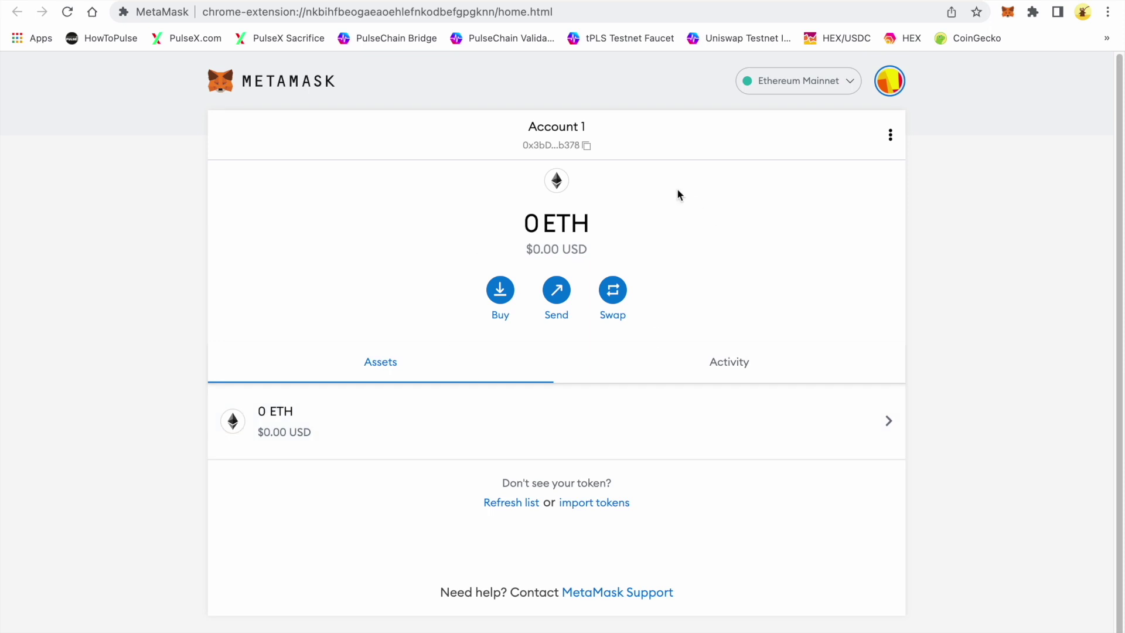
left_click(818, 86)
mouse_move(781, 236)
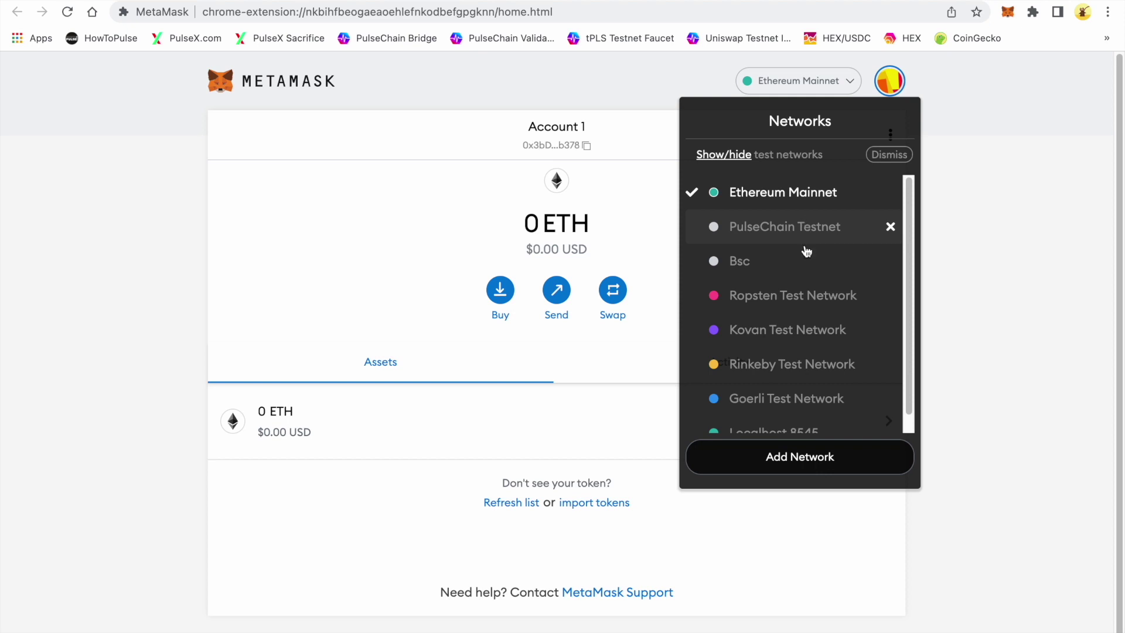
left_click(822, 306)
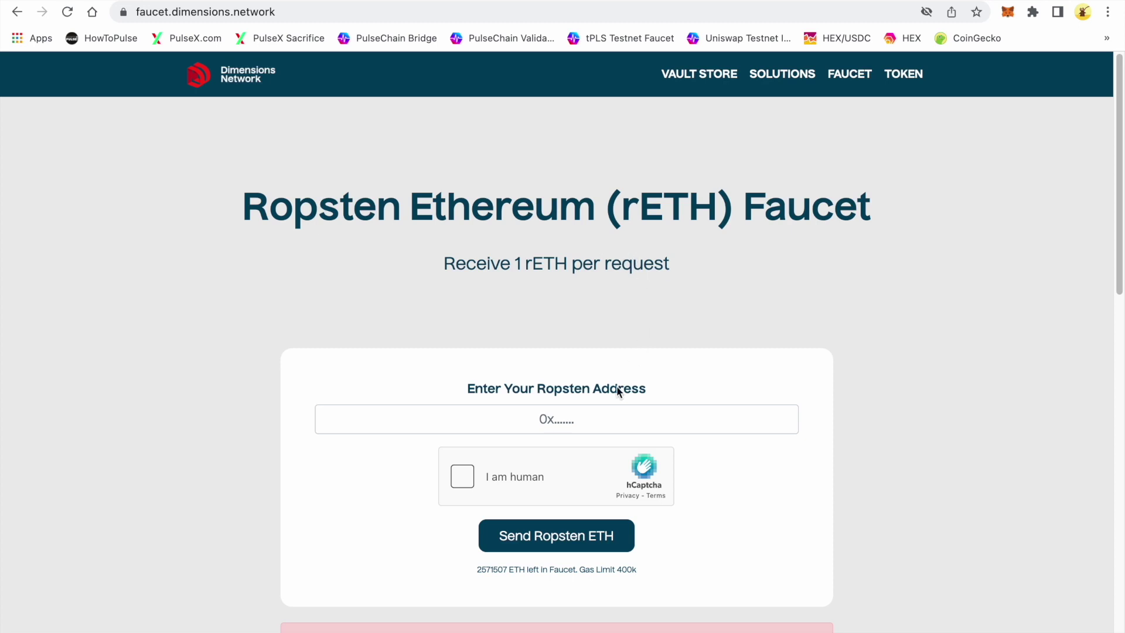
Copy the MetaMask account address and paste it into the faucet's Ropsten address field
left_click(604, 421)
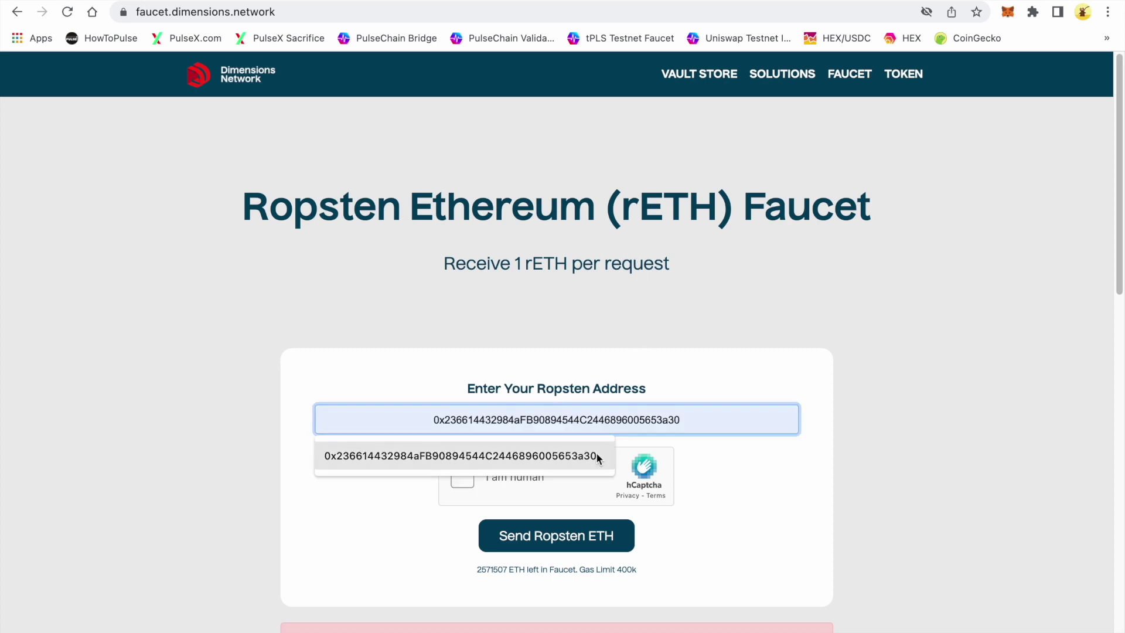
left_click(624, 1)
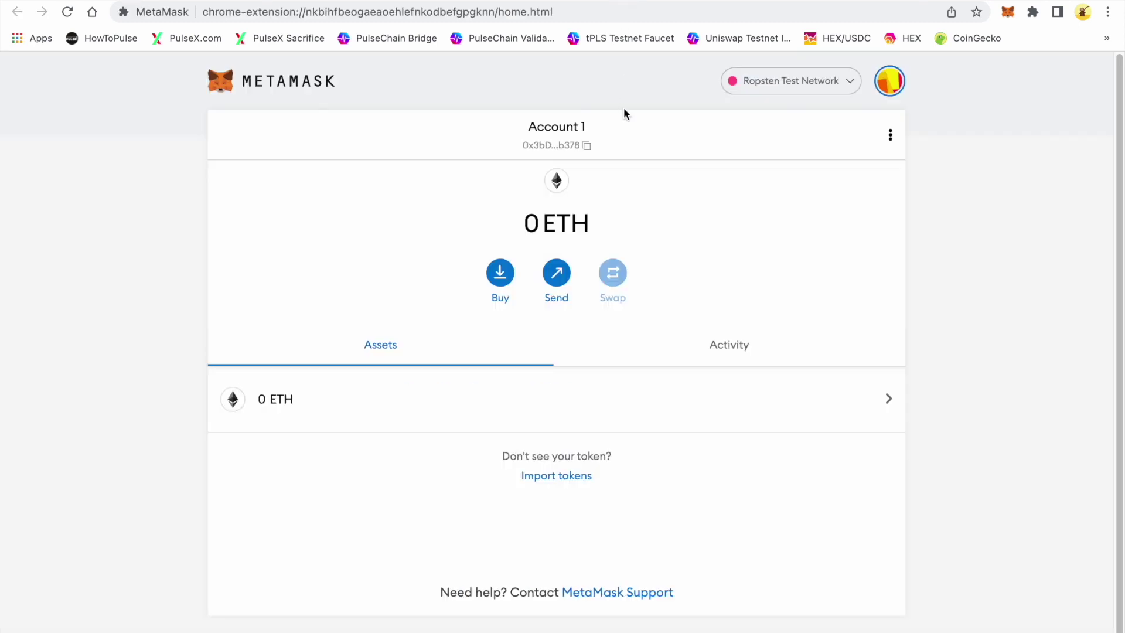
left_click(589, 147)
left_click(284, 3)
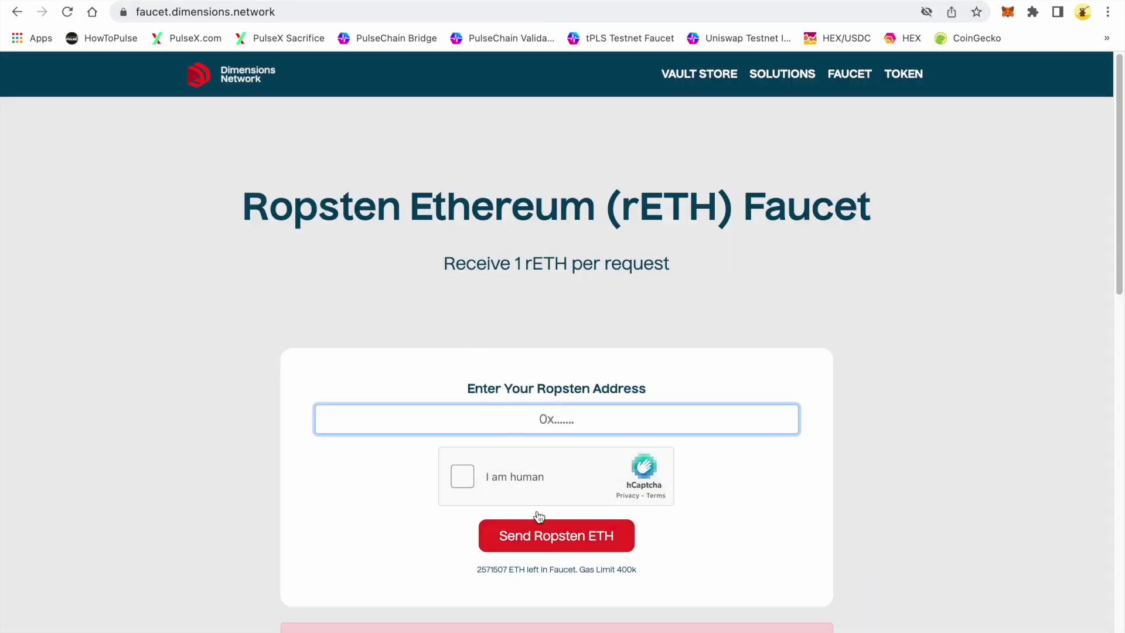
left_click(539, 424)
right_click(540, 426)
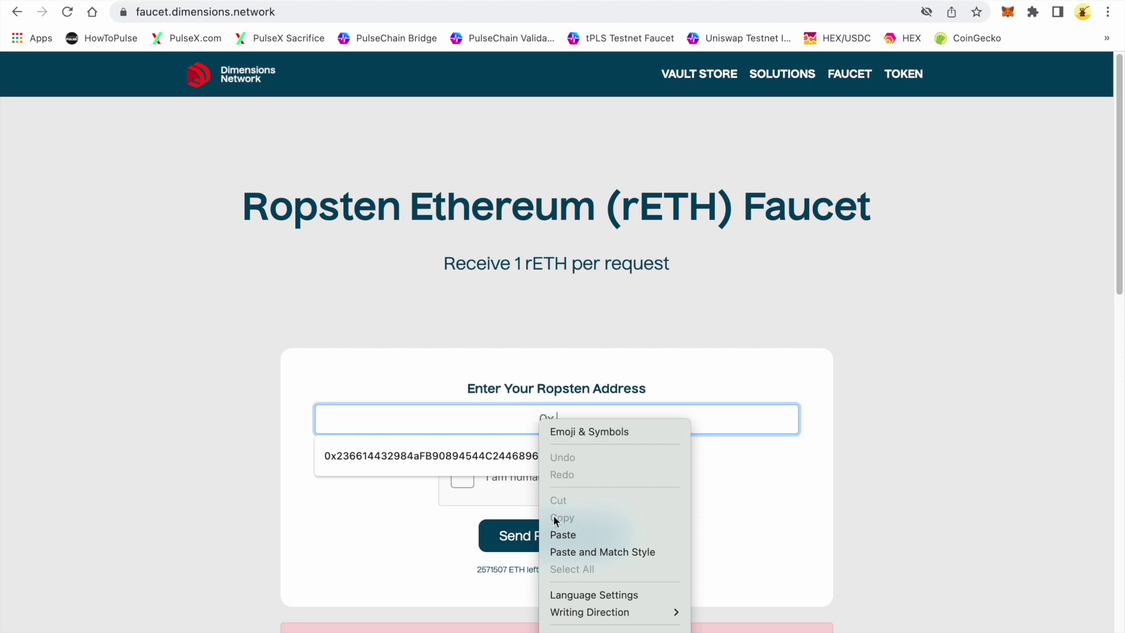
left_click(553, 533)
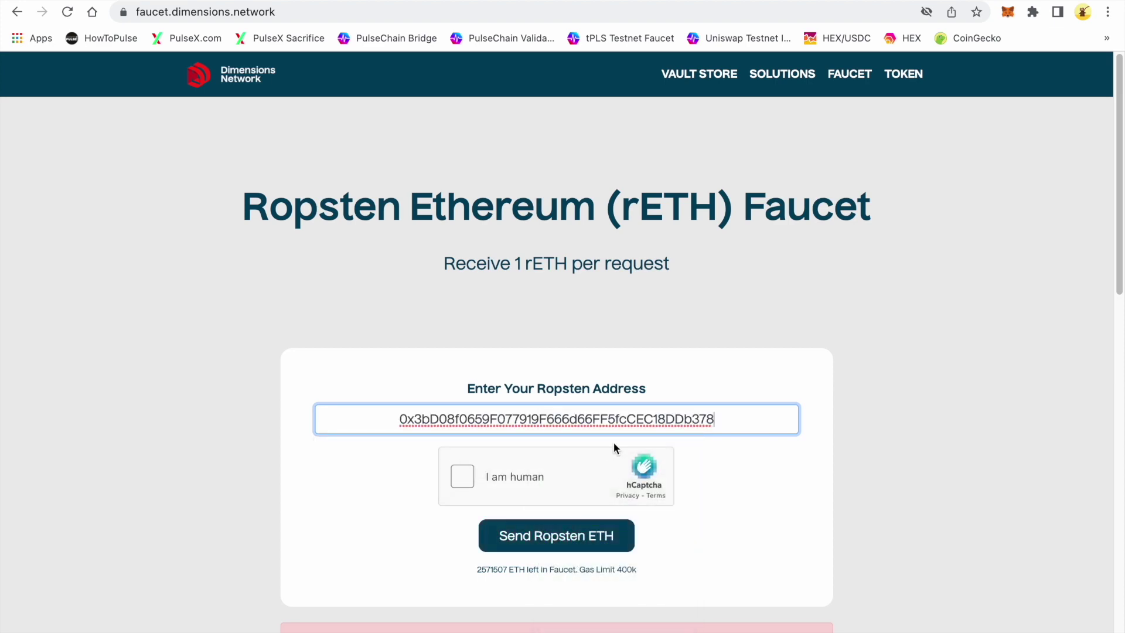
Pass the hCaptcha check by selecting all motorcycle images
left_click(472, 478)
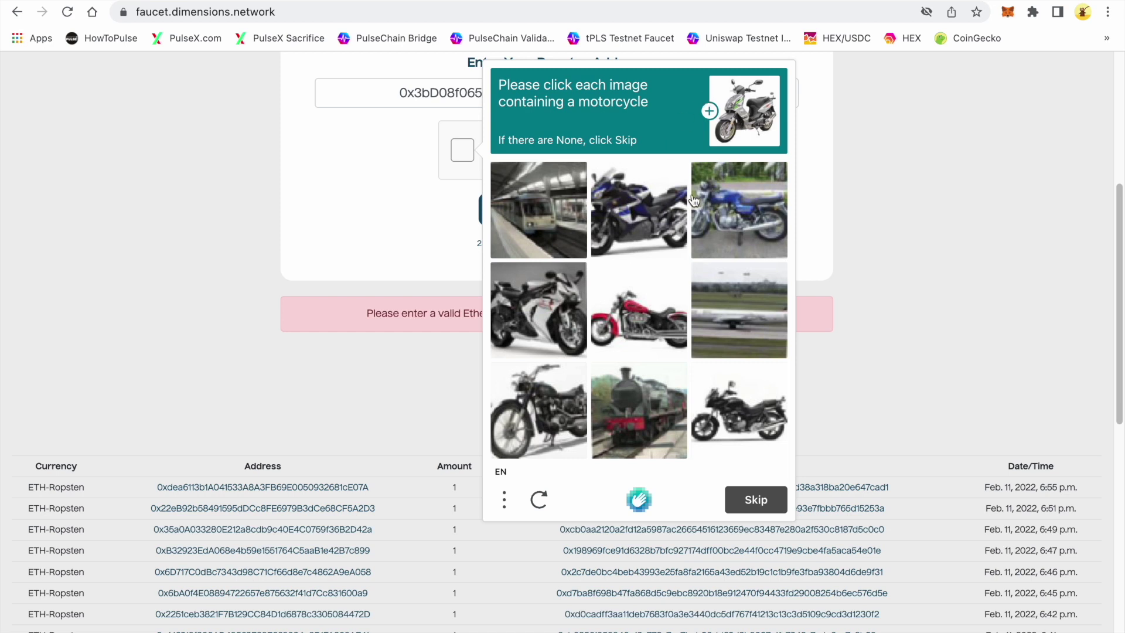
left_click(695, 203)
left_click(649, 235)
left_click(552, 333)
left_click(639, 320)
left_click(730, 418)
left_click(547, 433)
left_click(750, 498)
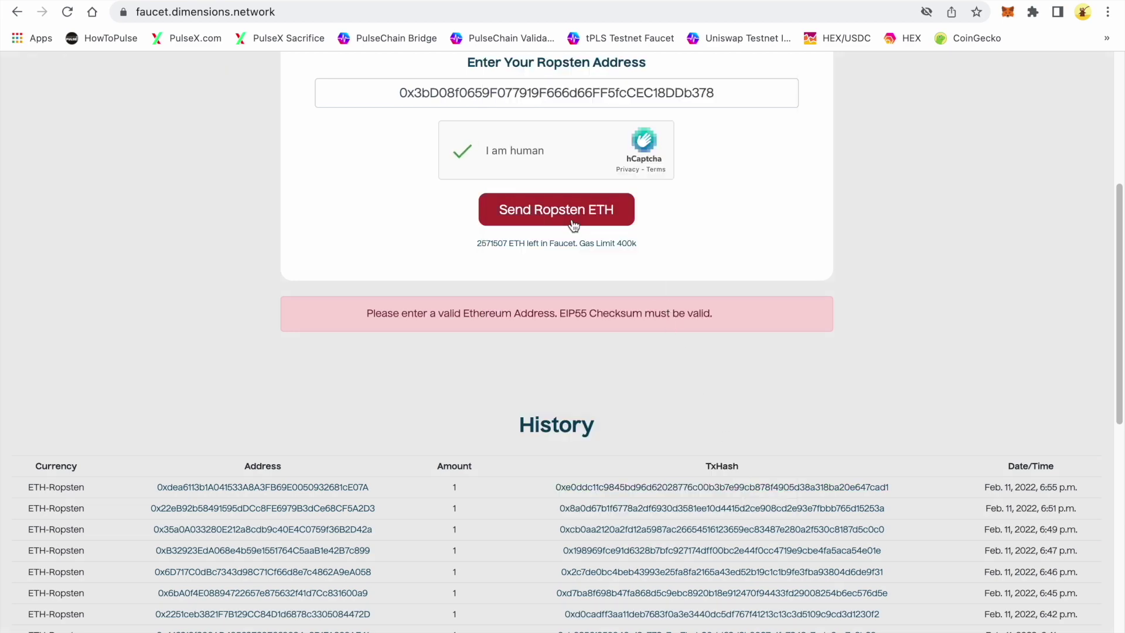
Request Ropsten ETH, completing the two-page bus image challenge
left_click(574, 225)
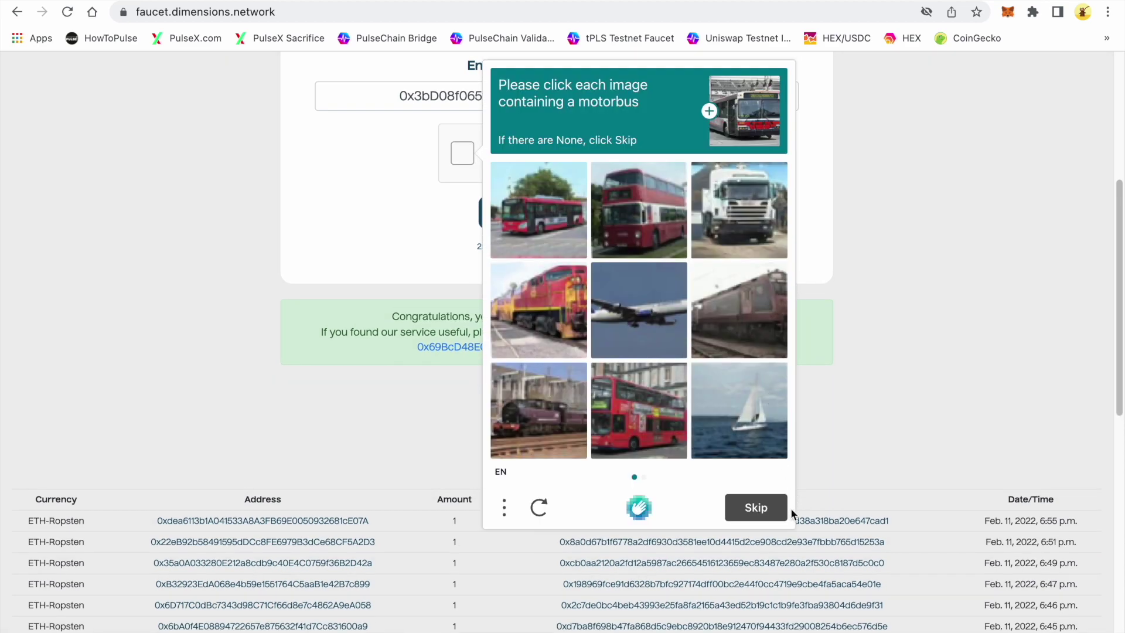
left_click(561, 197)
left_click(666, 207)
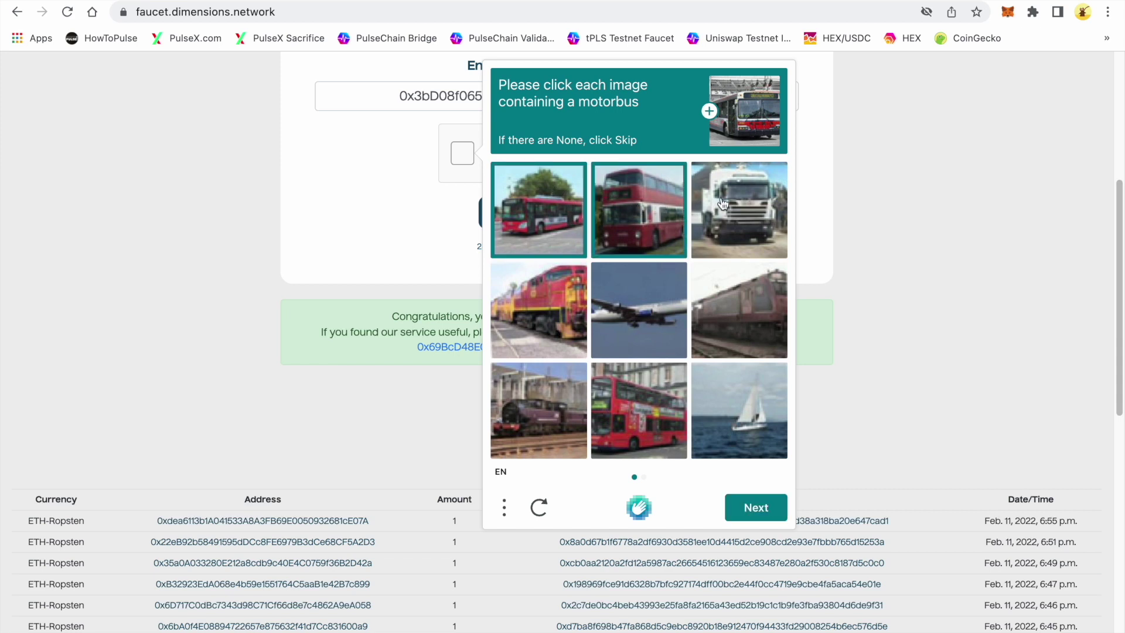
left_click(629, 416)
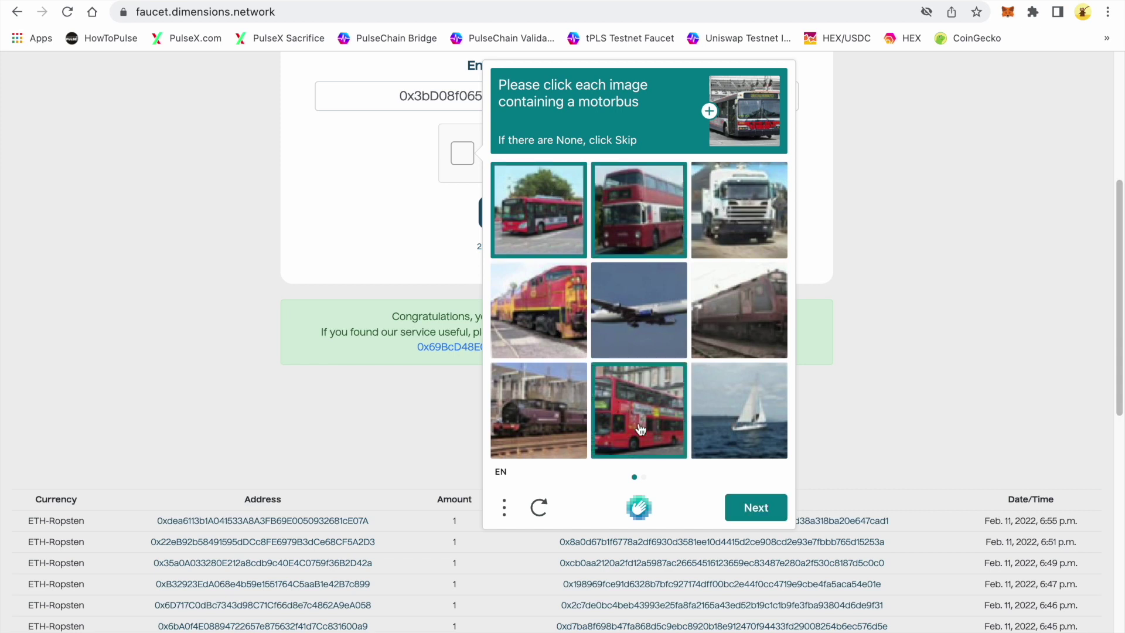
left_click(754, 511)
left_click(561, 231)
left_click(628, 225)
left_click(566, 299)
left_click(636, 299)
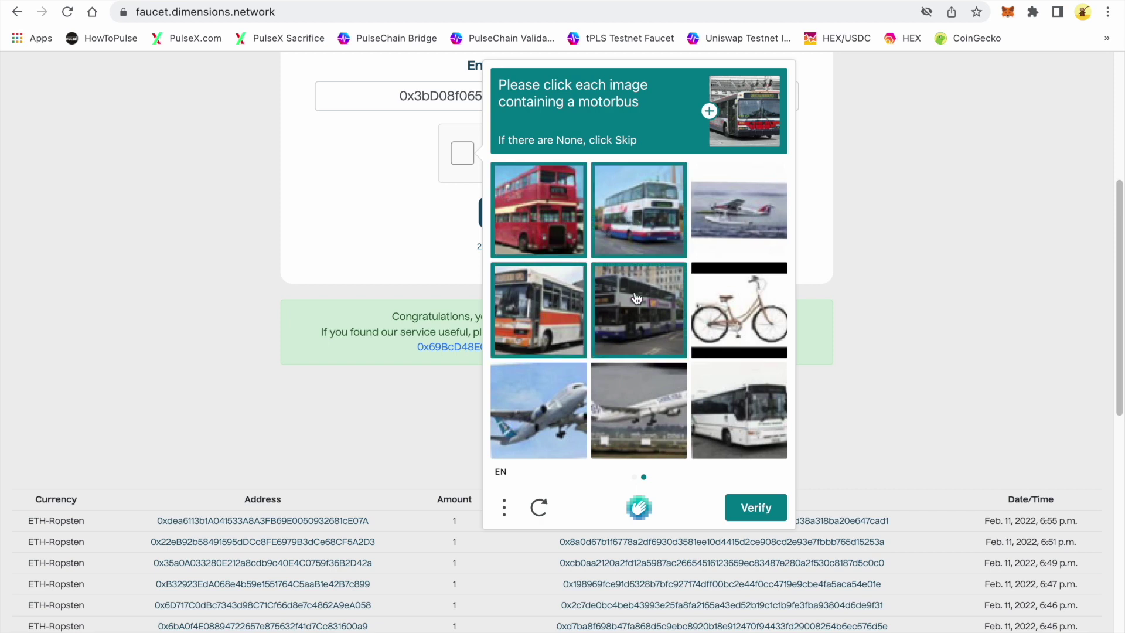
left_click(738, 436)
left_click(756, 507)
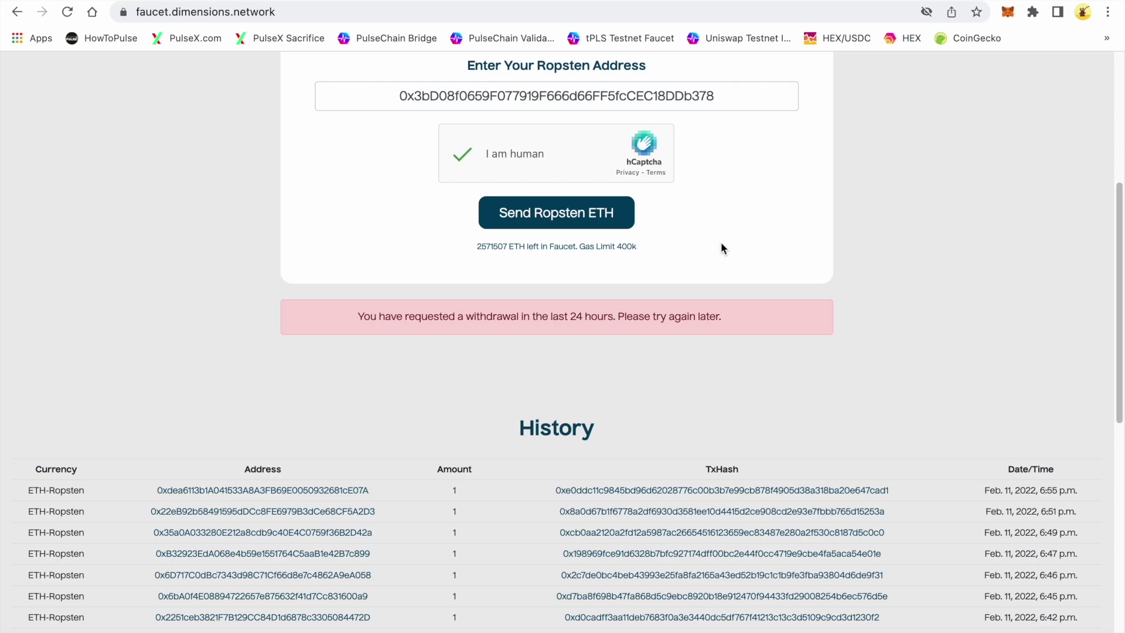
Return to the MetaMask wallet and bring up its account list
scroll(722, 249, "up", 5)
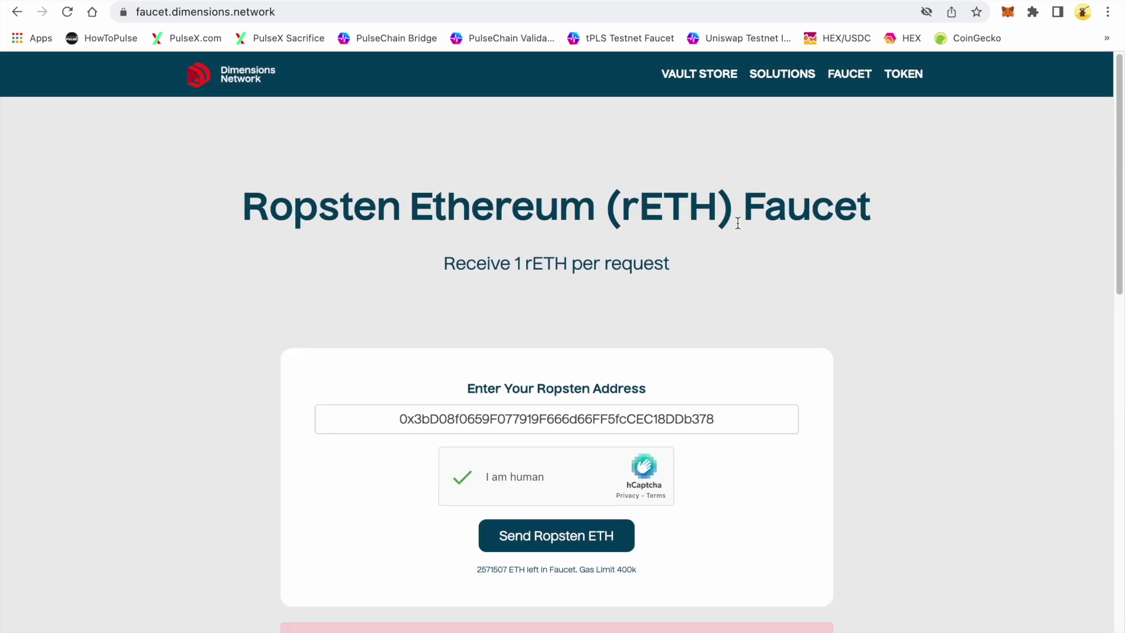
left_click(665, 2)
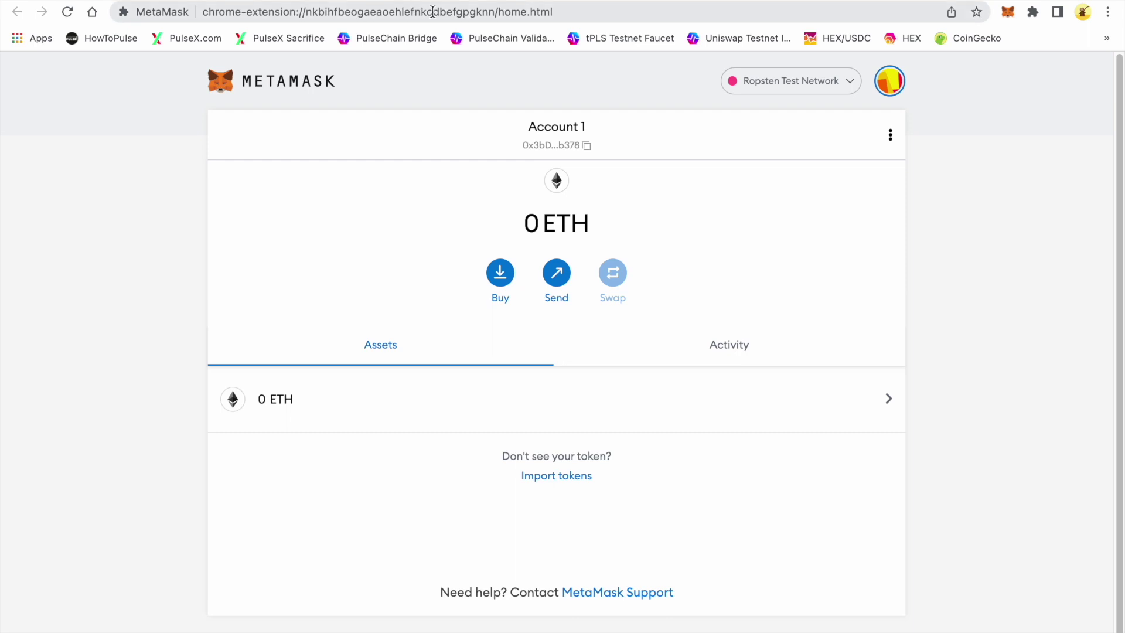
left_click(895, 87)
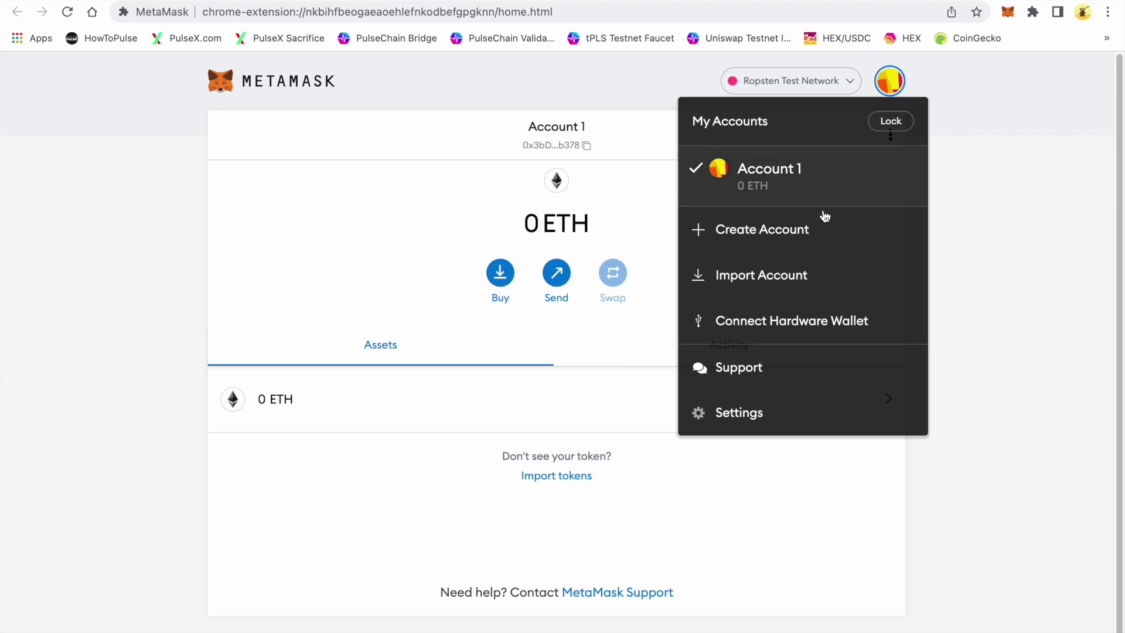
Connect the Trezor, export its Ethereum public key, enter the PIN and skip the passphrase
left_click(796, 319)
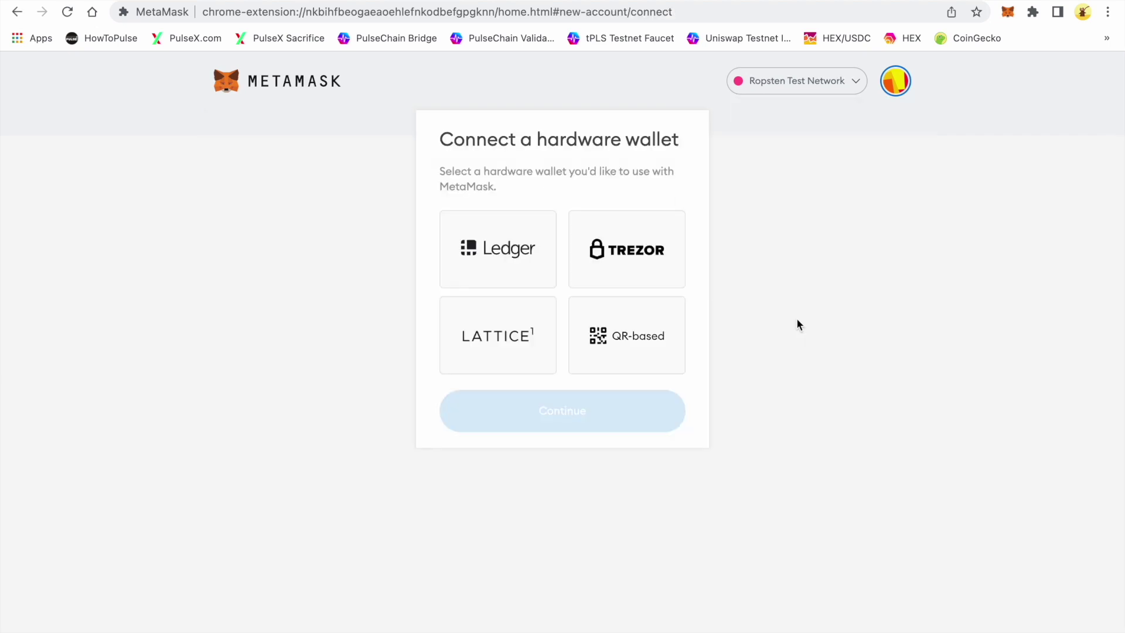
left_click(595, 252)
left_click(582, 603)
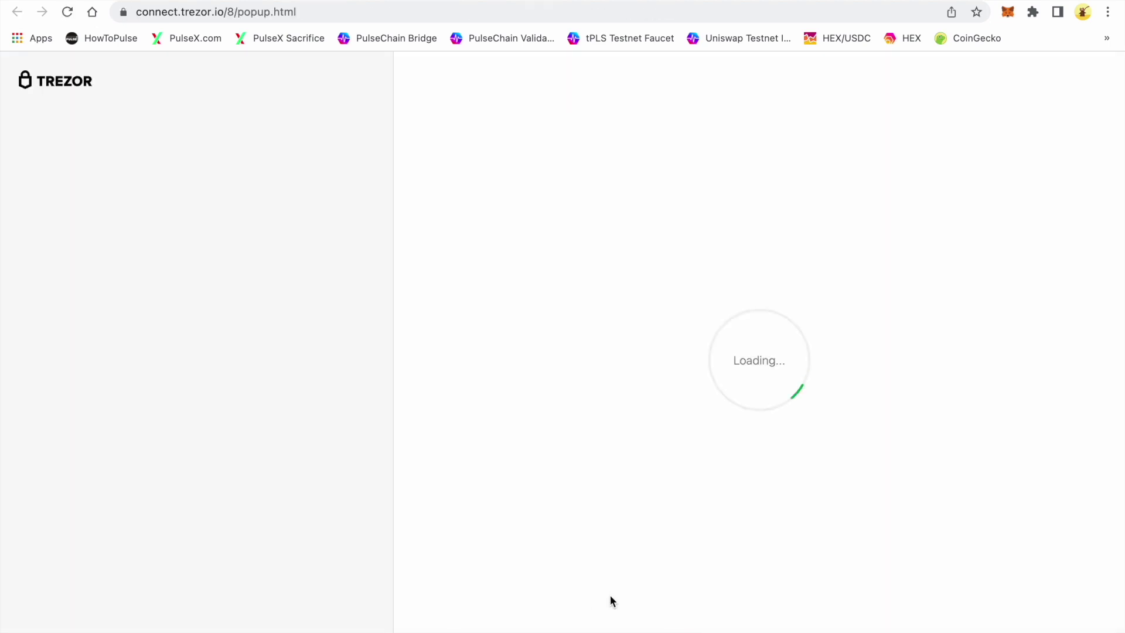
left_click(746, 477)
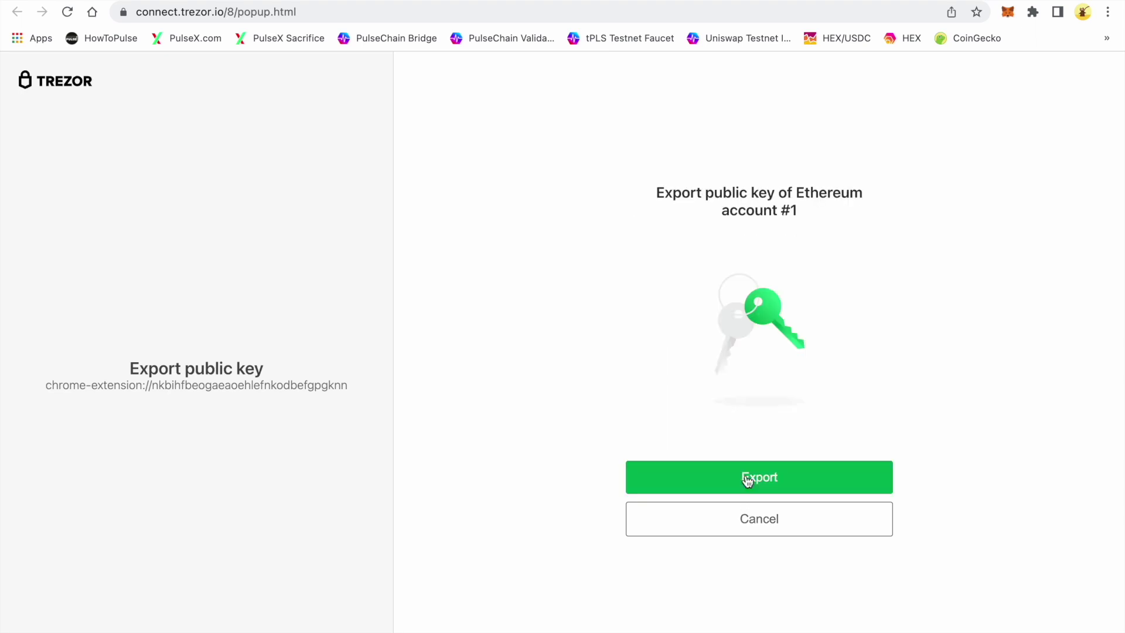
left_click(748, 478)
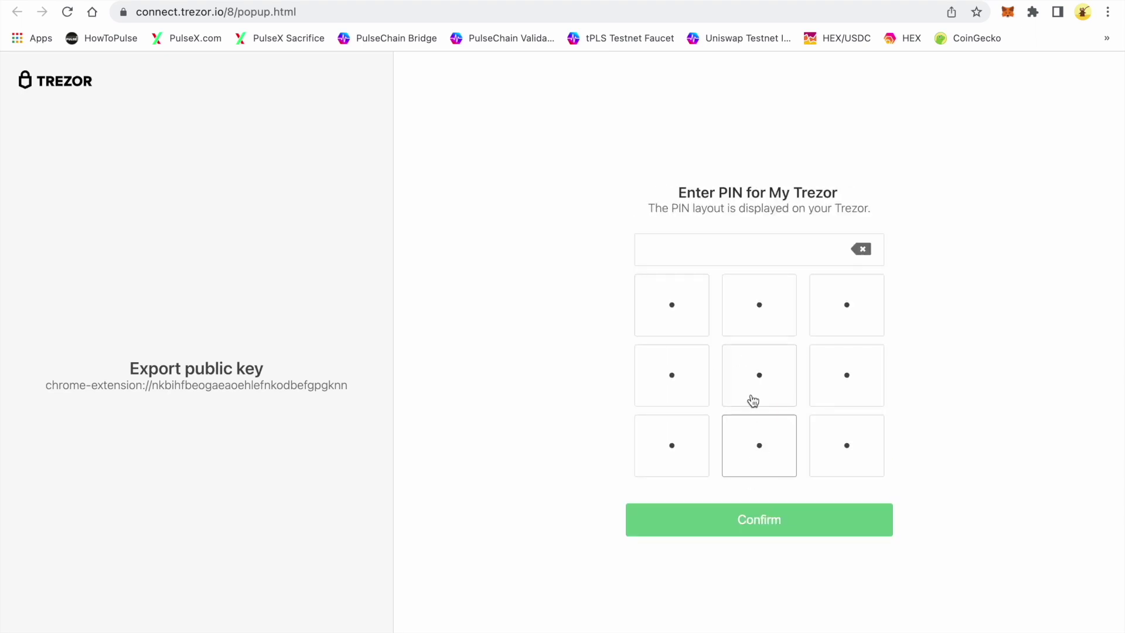
left_click(770, 323)
left_click(848, 441)
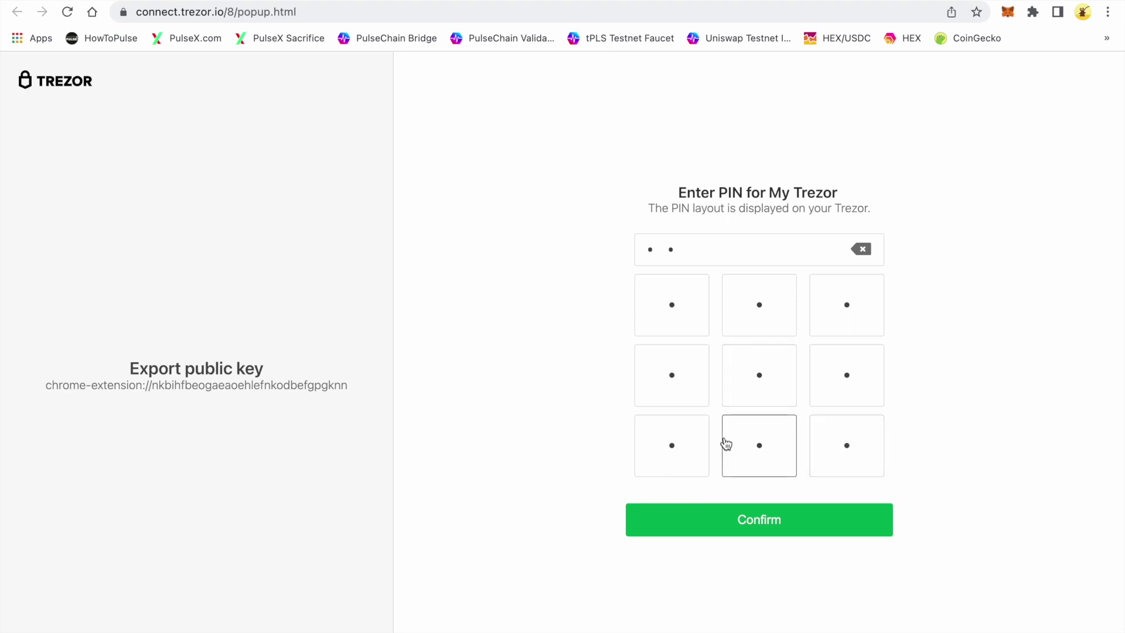
left_click(677, 445)
left_click(837, 312)
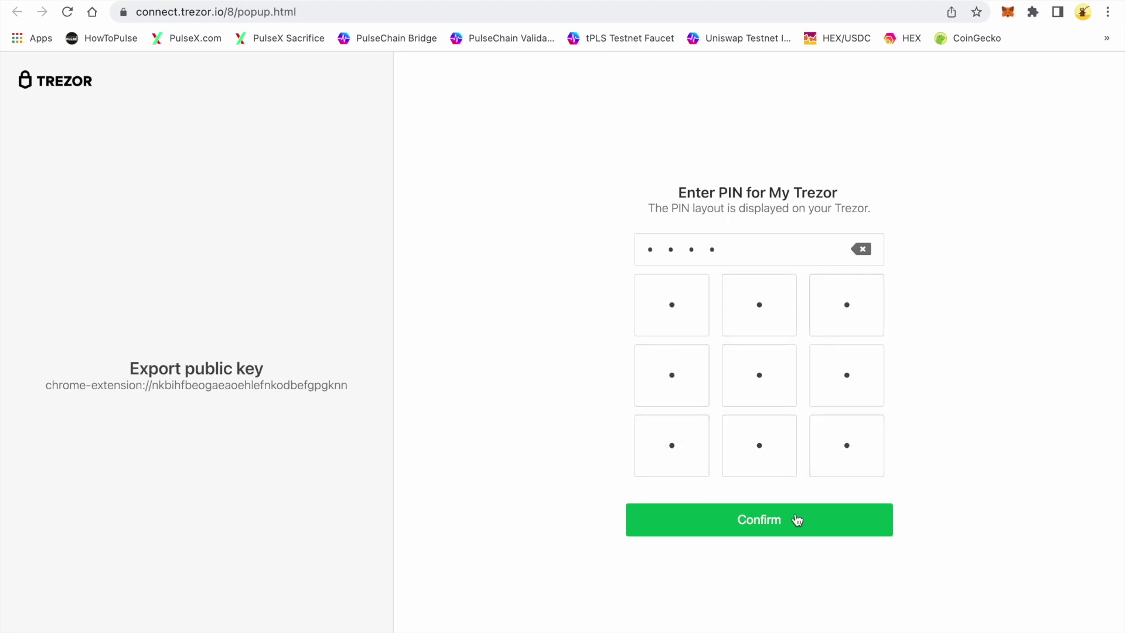
left_click(797, 520)
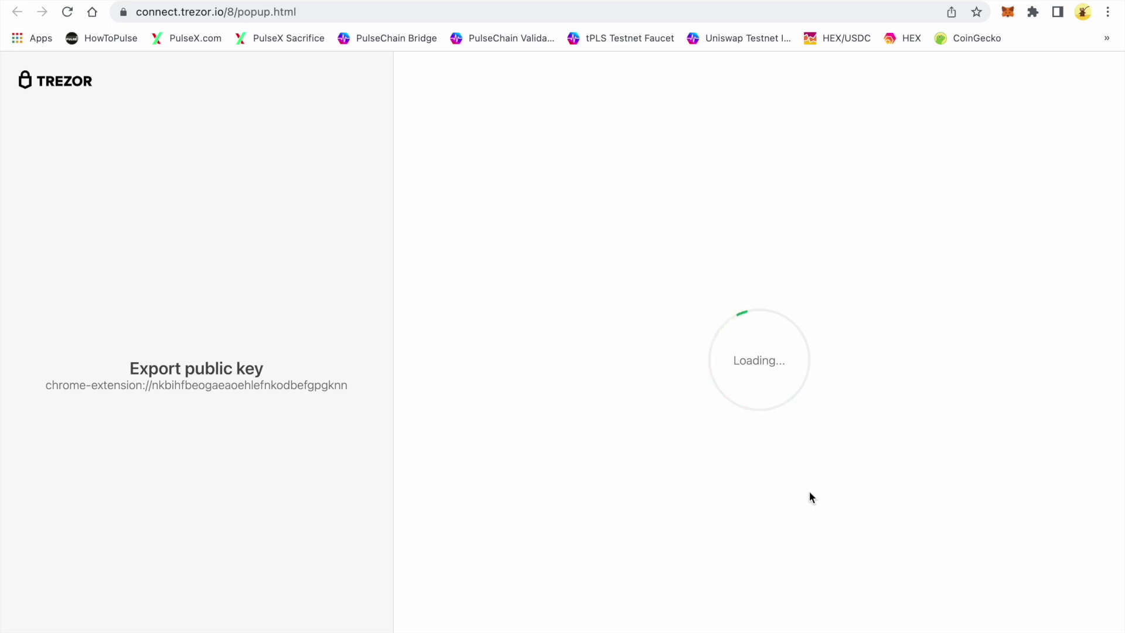
left_click(793, 463)
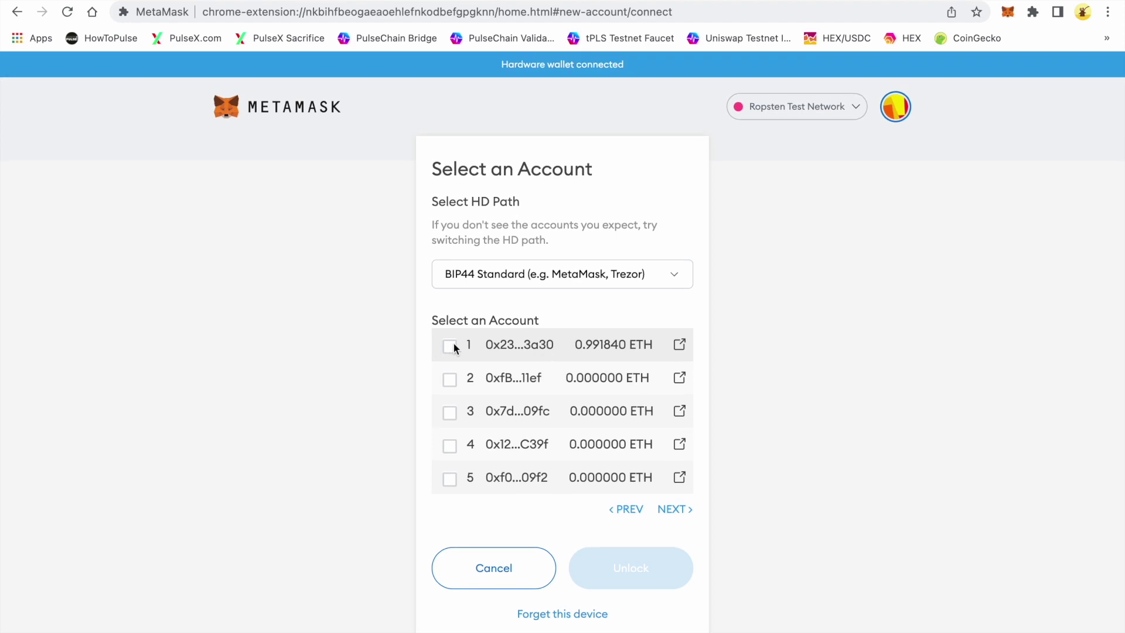
Import Trezor accounts 1 and 2 into MetaMask as hardware accounts
left_click(450, 347)
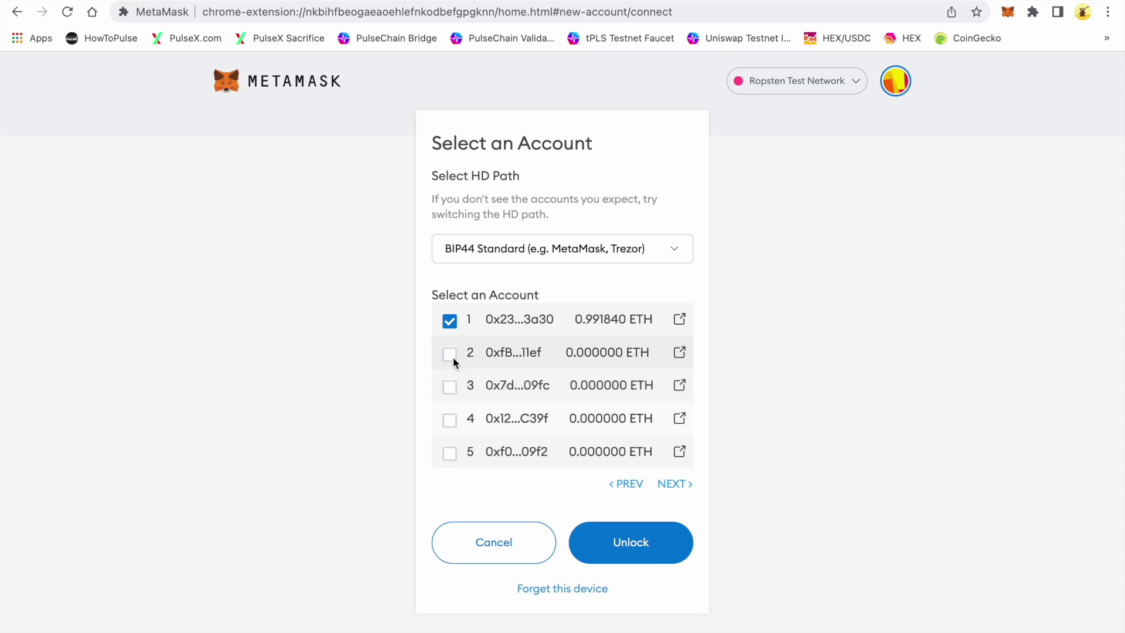
left_click(453, 357)
left_click(642, 537)
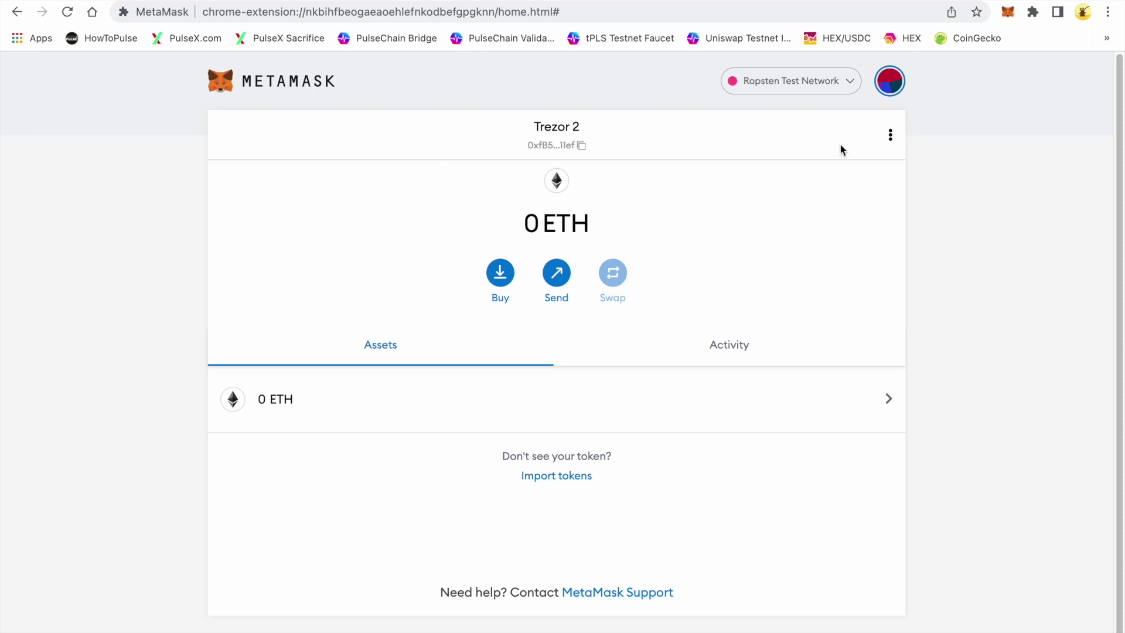
left_click(886, 86)
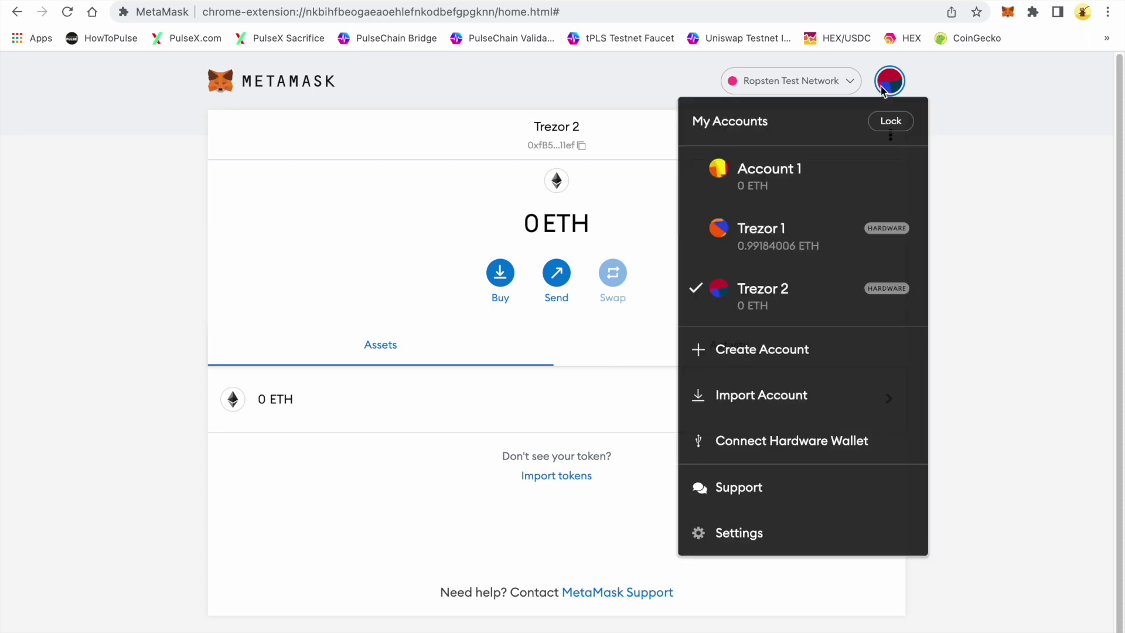
Select Trezor 1 on PulseChain Testnet, briefly checking Trezor 2 before returning
left_click(793, 225)
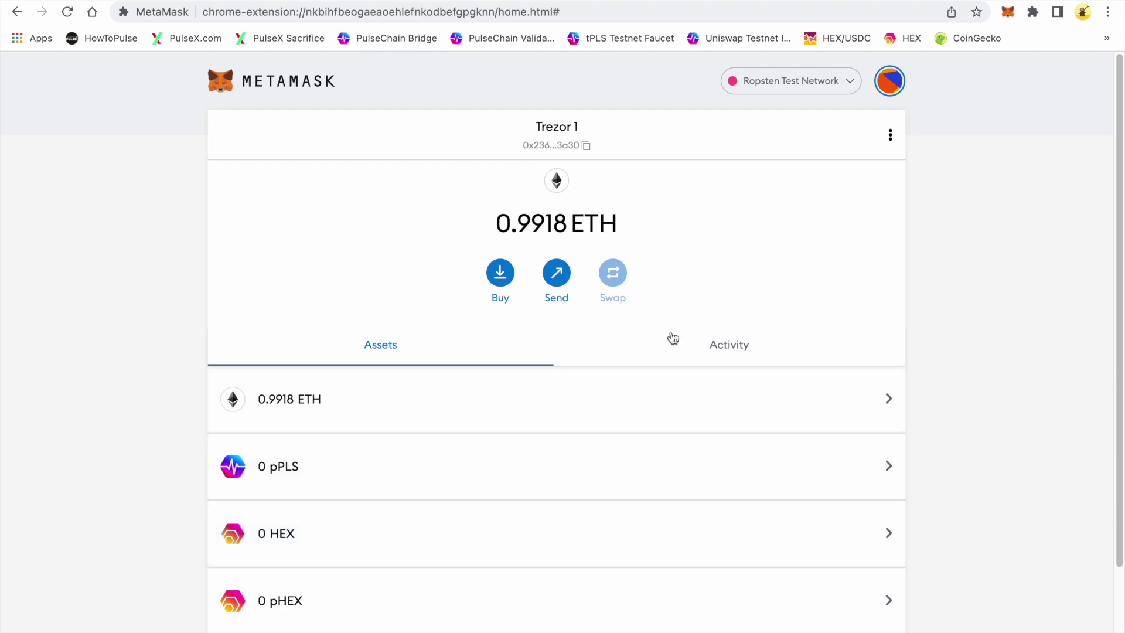
left_click(811, 94)
left_click(774, 237)
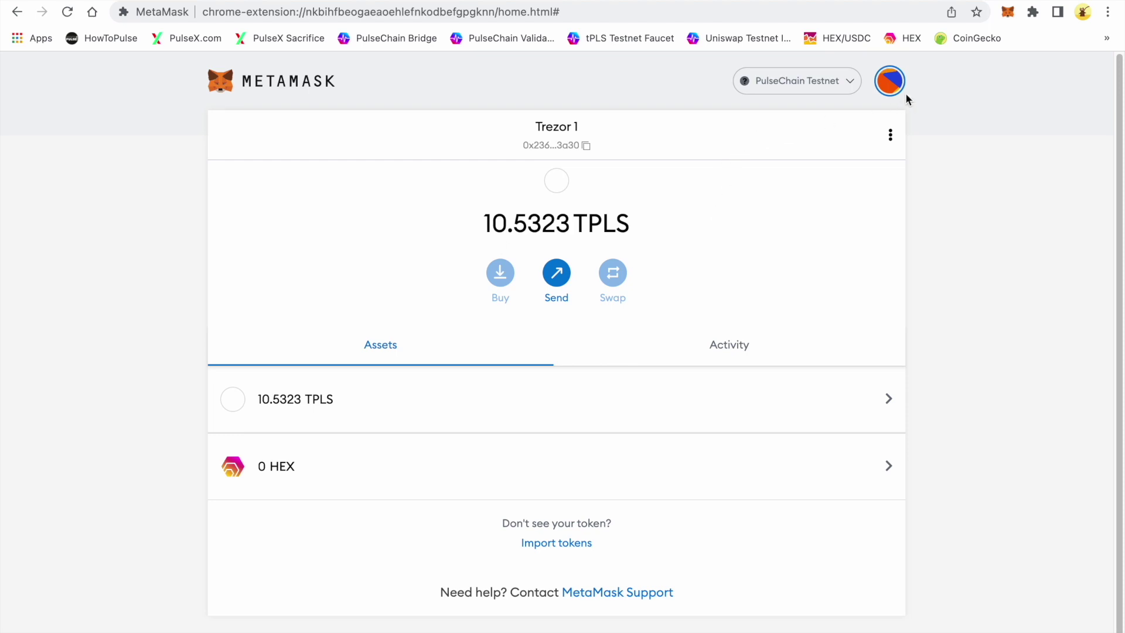
left_click(890, 82)
left_click(804, 301)
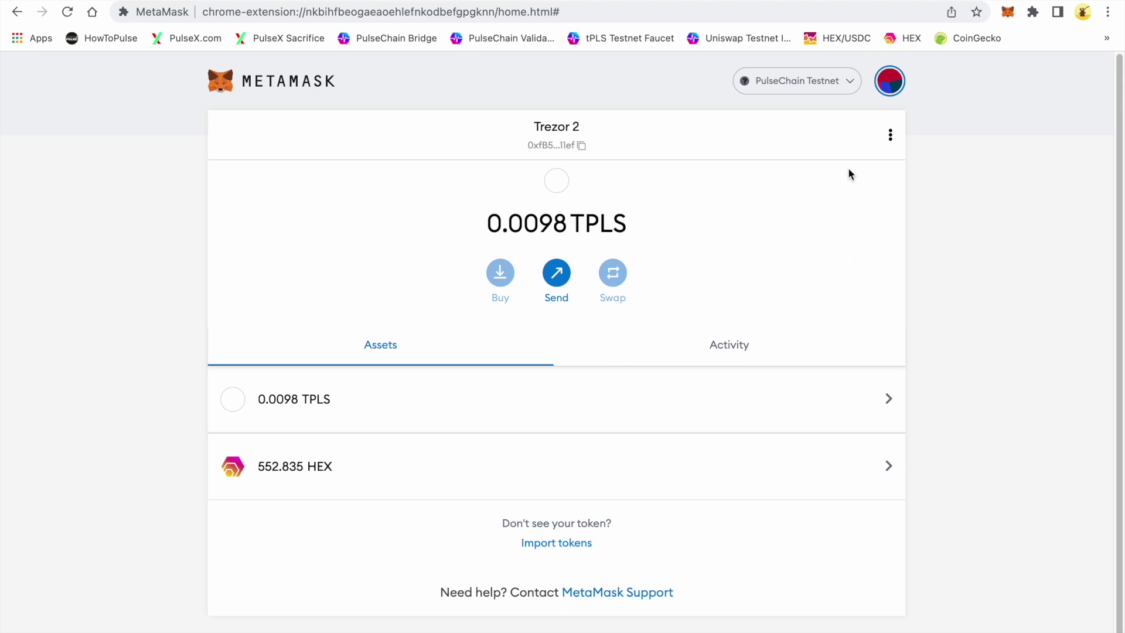
left_click(890, 82)
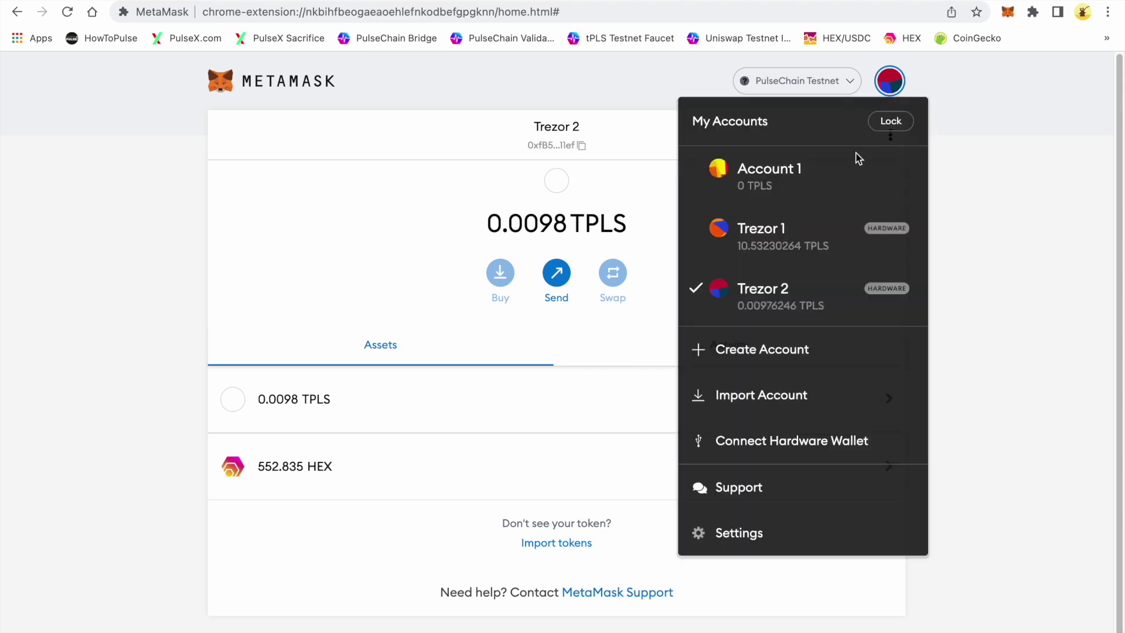
left_click(796, 242)
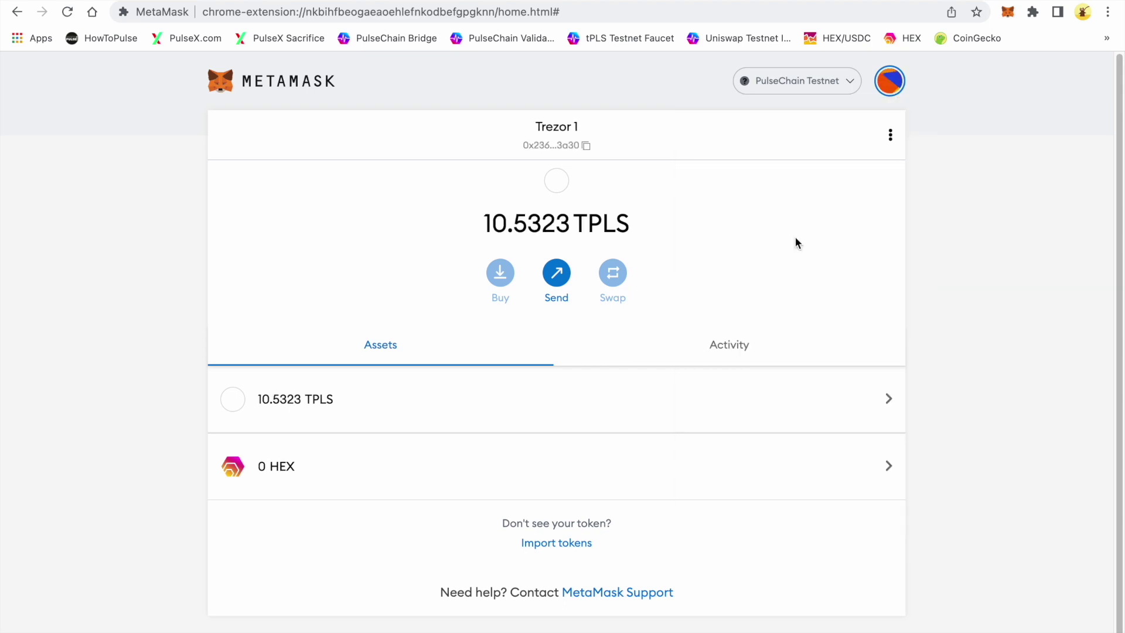
Look at Ropsten Test Network, then return the wallet to PulseChain Testnet
left_click(811, 88)
left_click(772, 296)
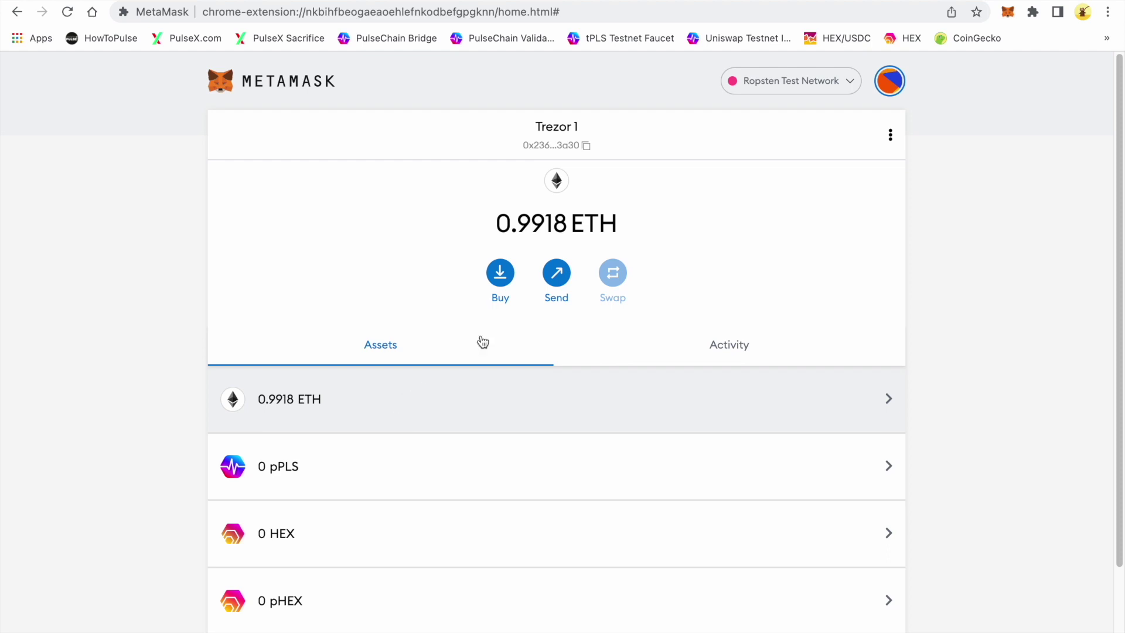
left_click(779, 90)
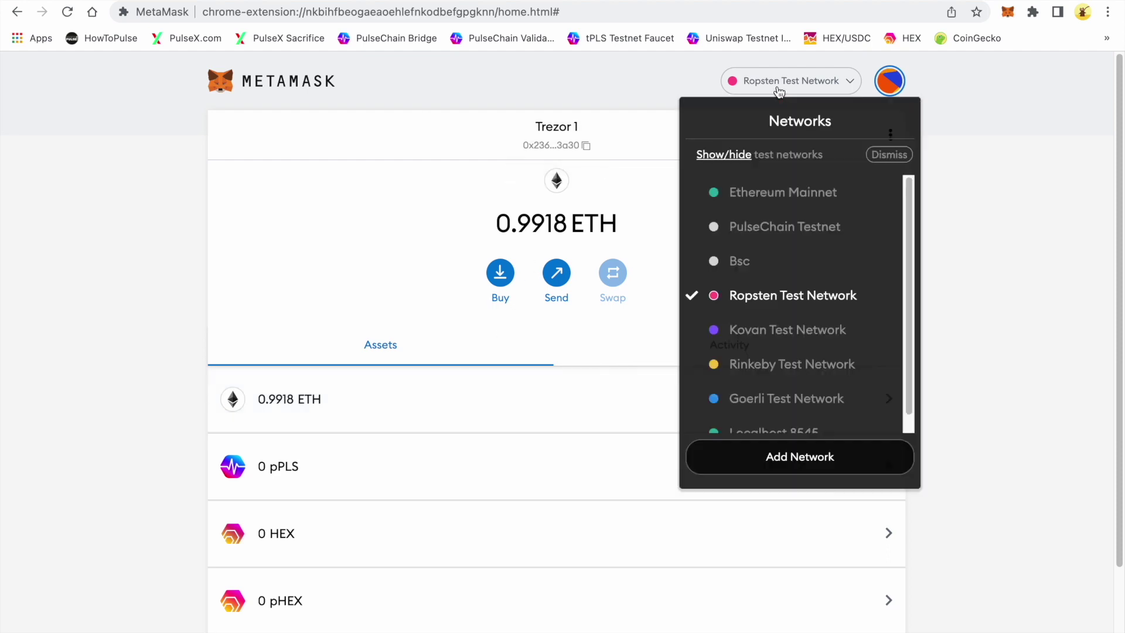
left_click(797, 229)
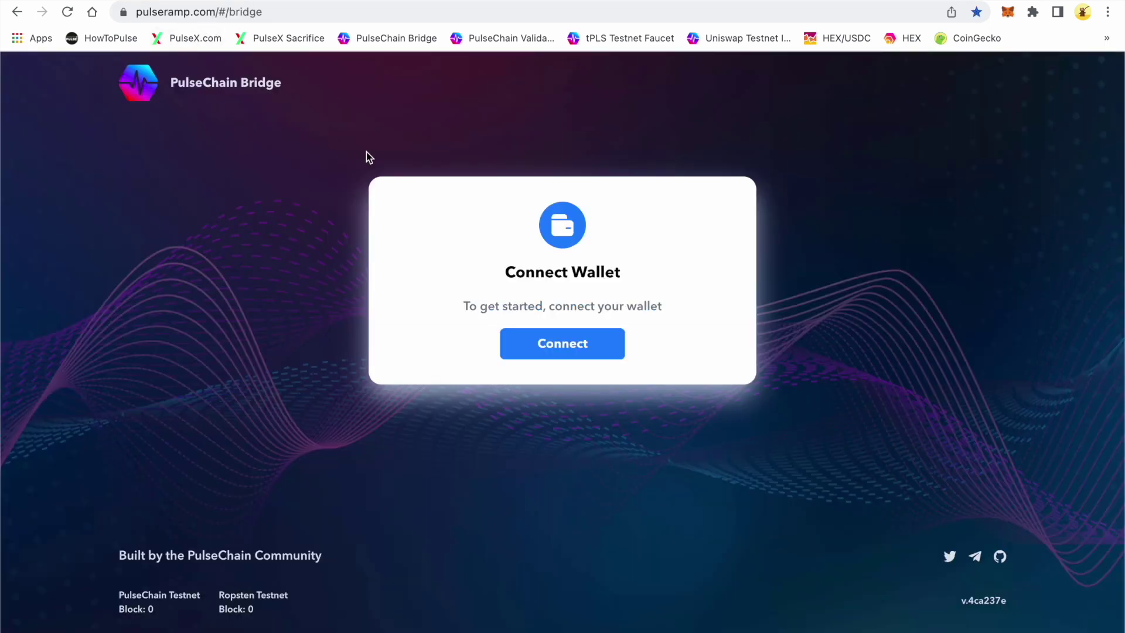
Connect MetaMask's Trezor 1 account to the PulseChain Bridge site
left_click(580, 344)
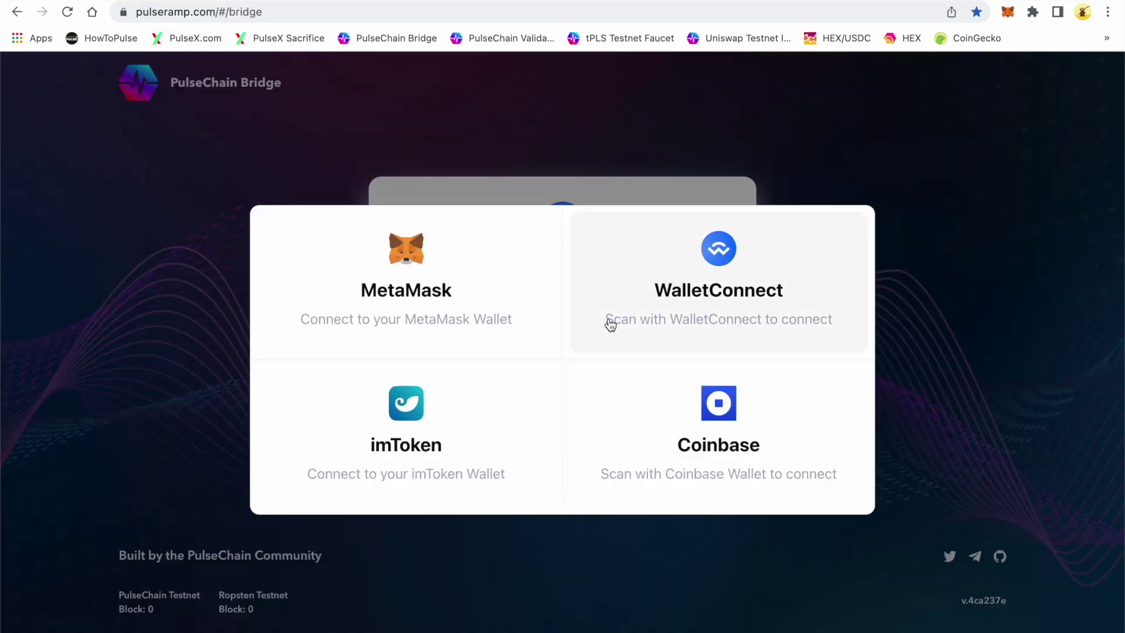
left_click(447, 294)
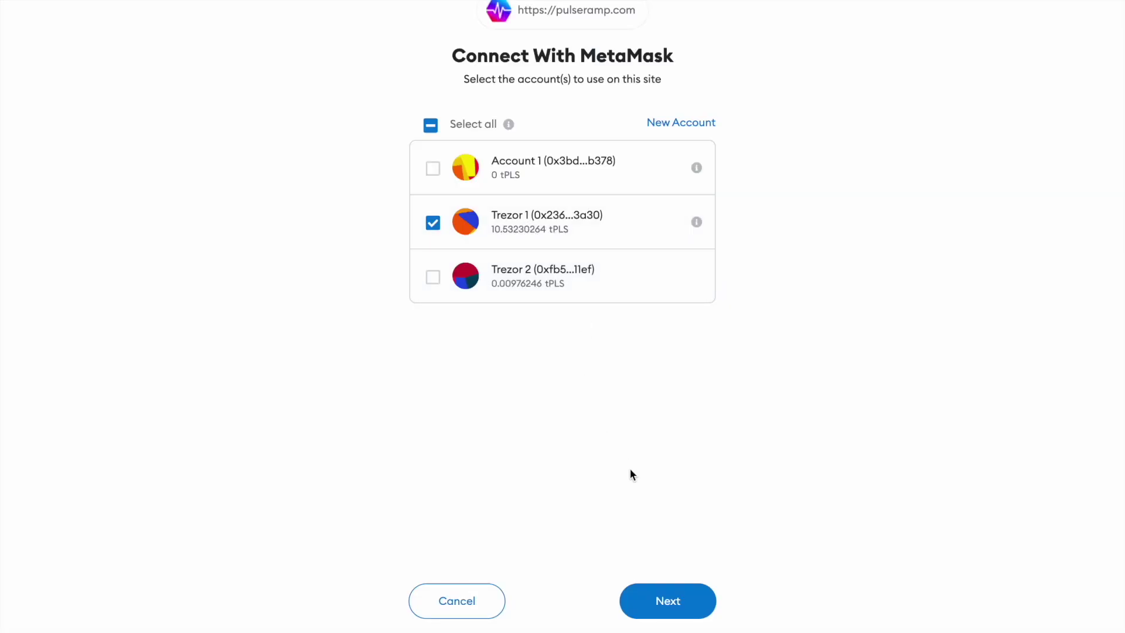
left_click(685, 605)
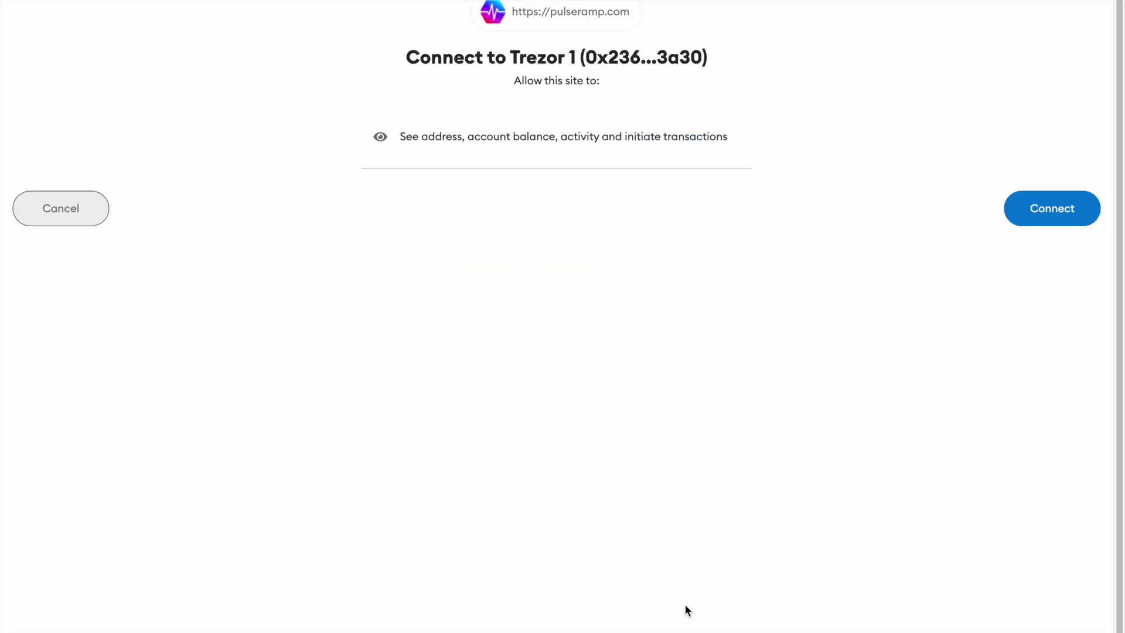
left_click(1058, 206)
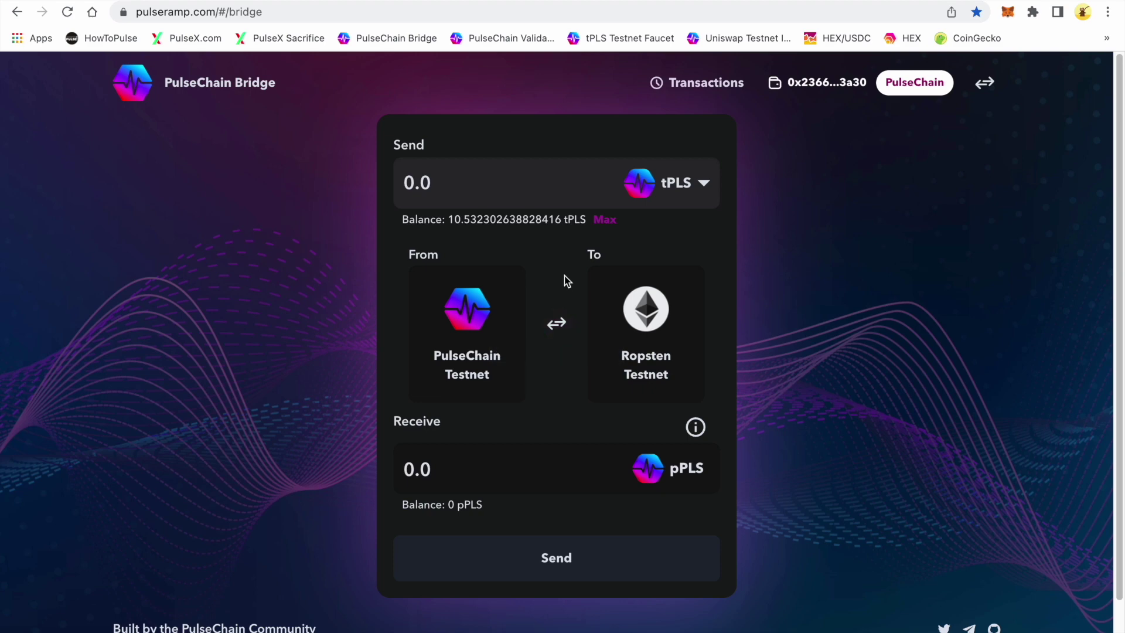
Enter 4 tPLS to send and review the transfer yielding 3.996 pPLS on Ropsten
left_click(461, 179)
type("4")
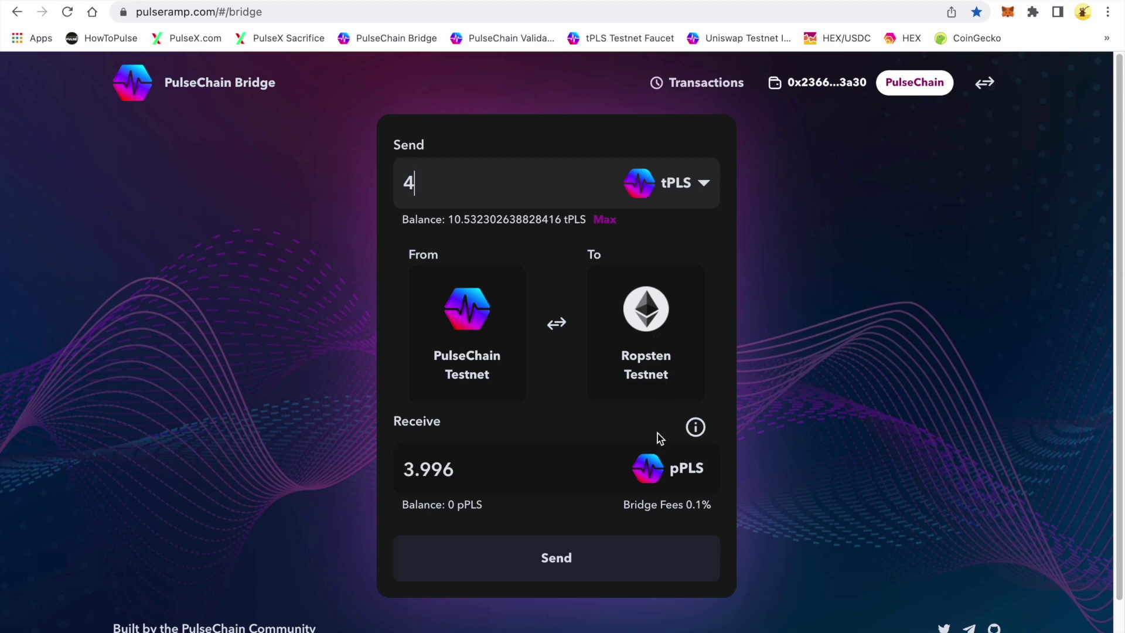
left_click(566, 569)
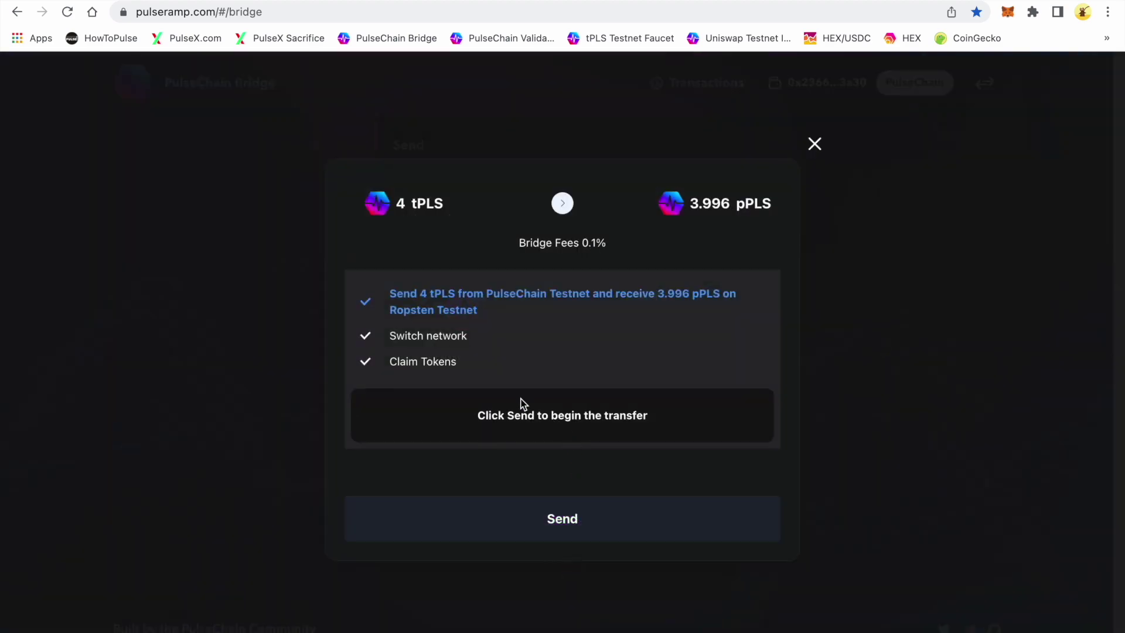
Send the 4 tPLS transfer, confirming in MetaMask and allowing Trezor signing for the session
left_click(572, 515)
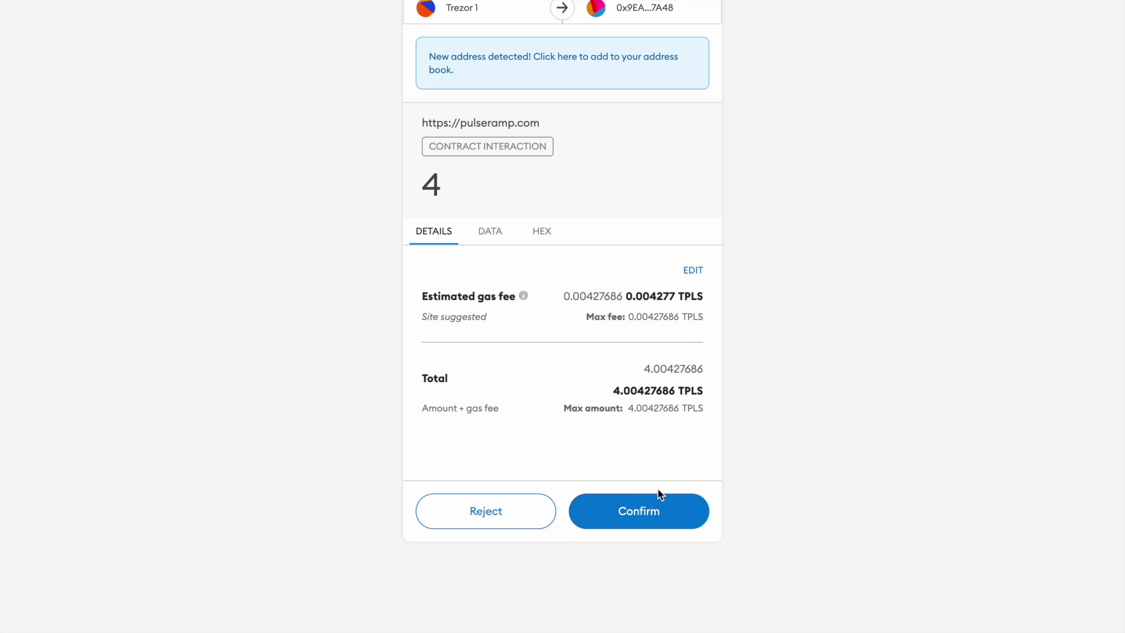
left_click(655, 511)
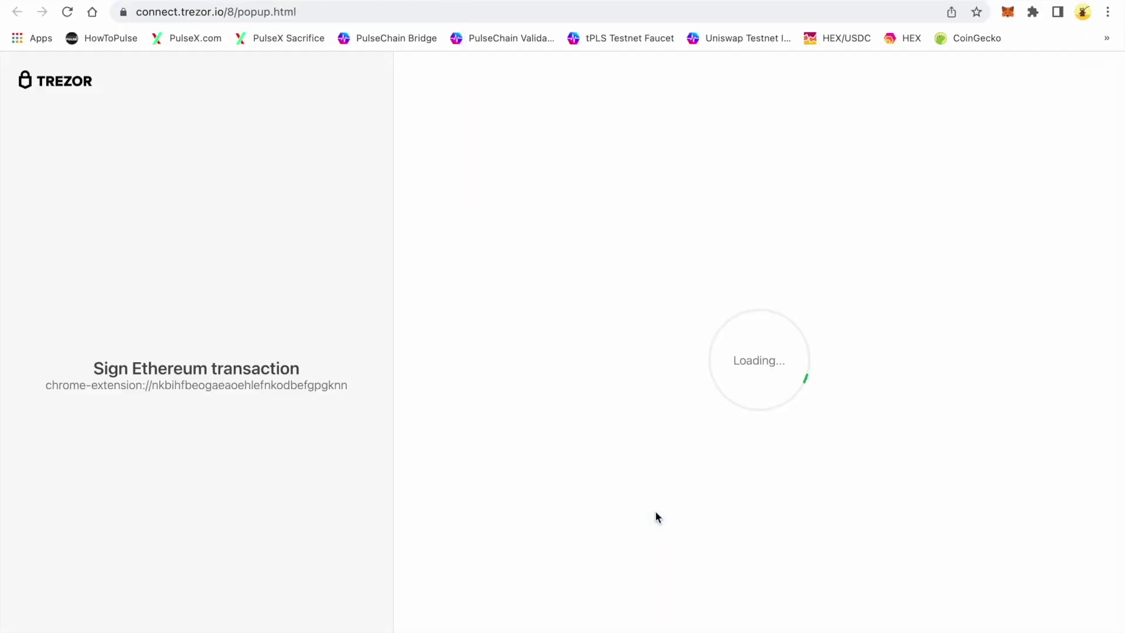
left_click(749, 482)
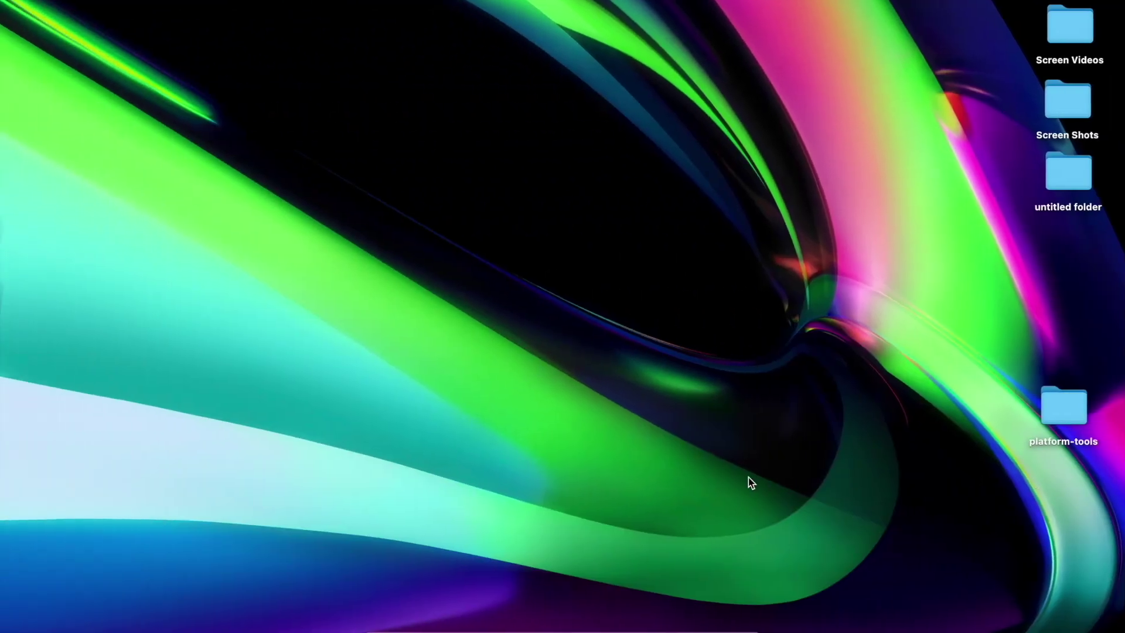
Return to the Chrome window showing the PulseChain Bridge from the Dock
left_click(451, 630)
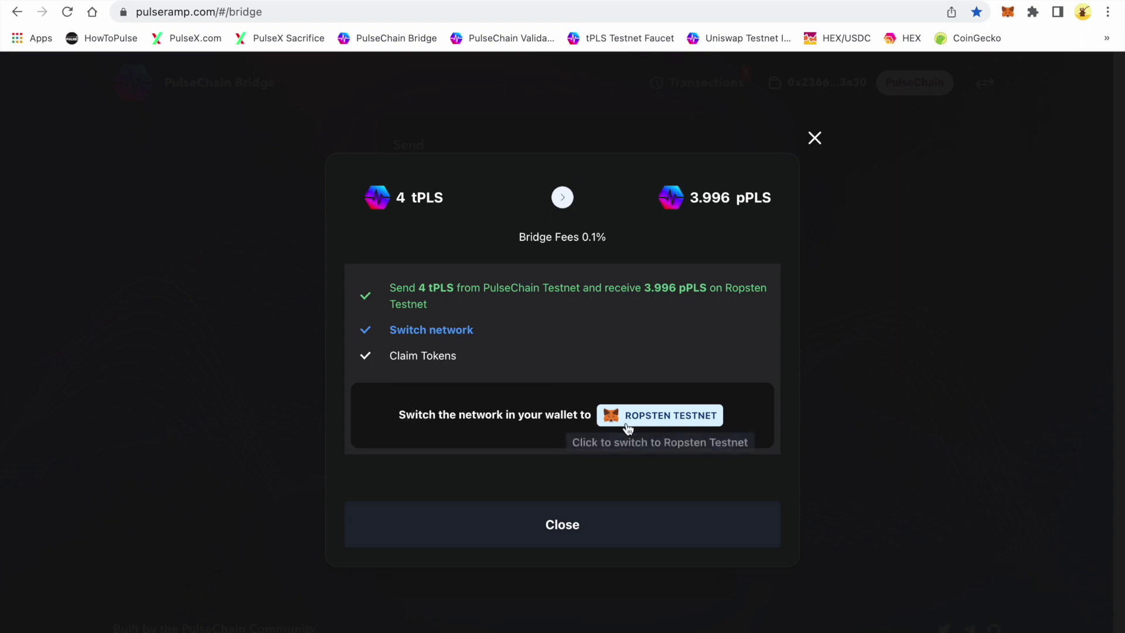
Switch to Ropsten Testnet and claim 3.996 pPLS, confirming in MetaMask and Trezor
left_click(646, 416)
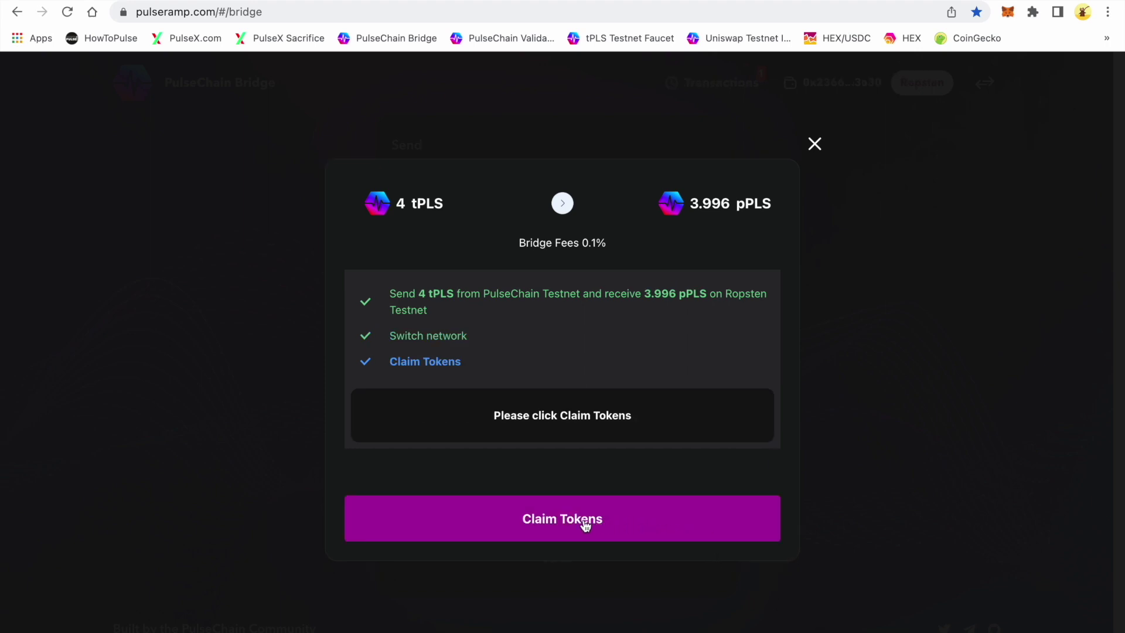
left_click(559, 521)
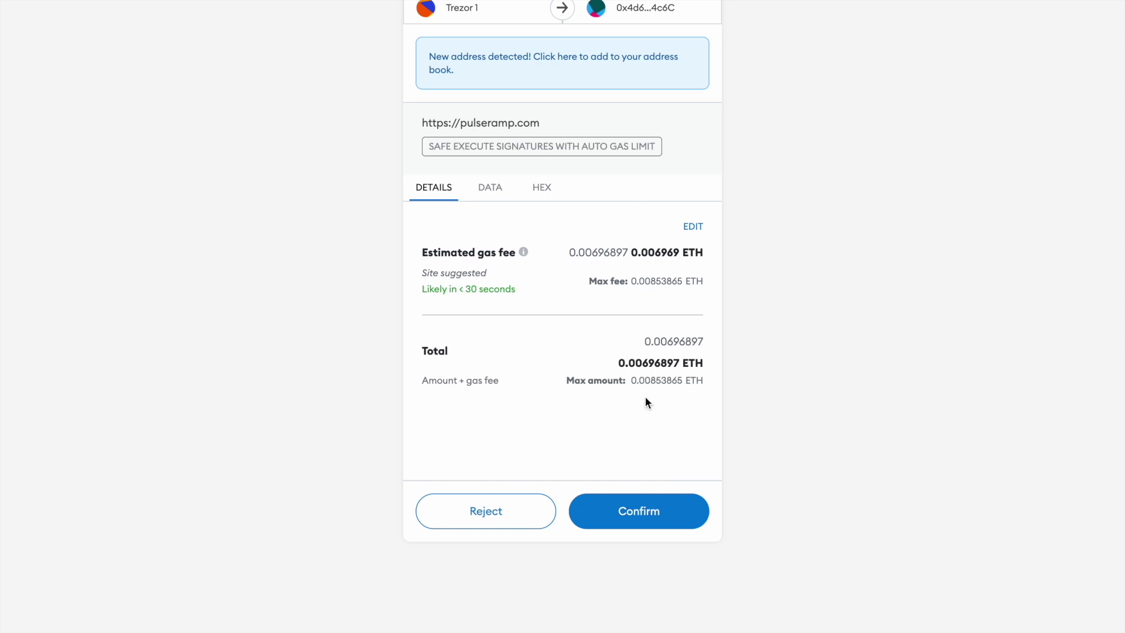
left_click(638, 508)
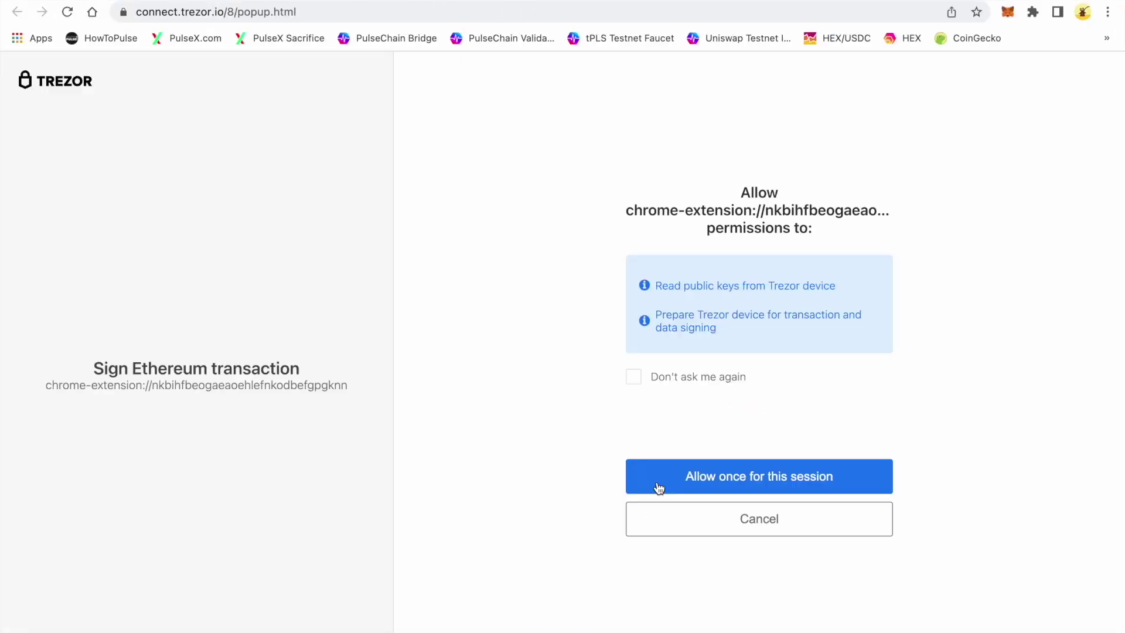
left_click(746, 477)
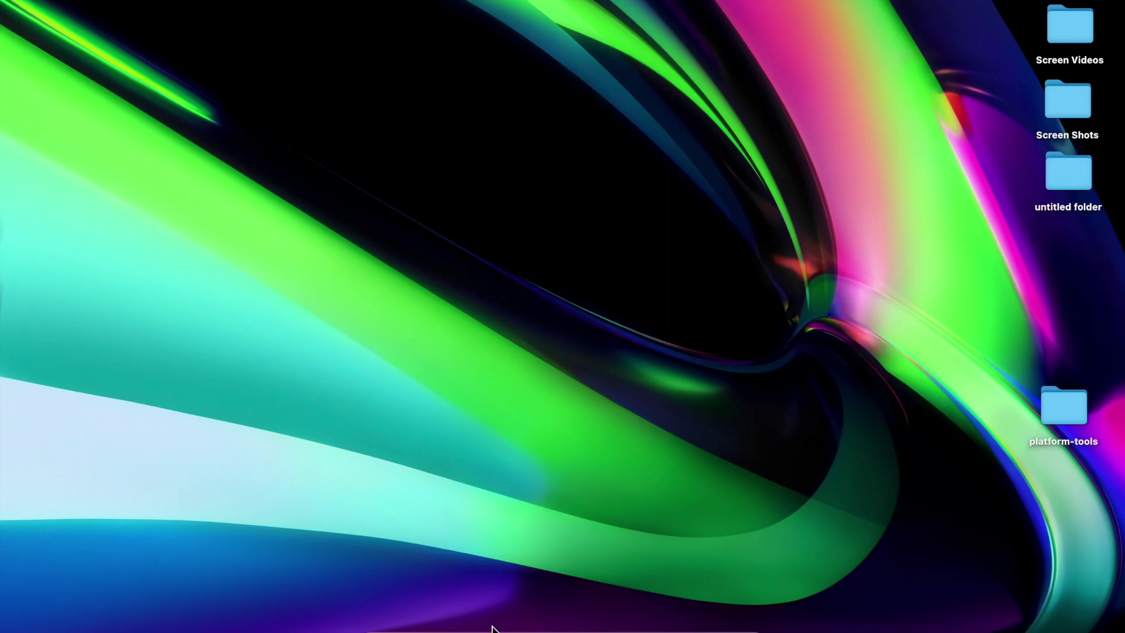
Bring Chrome back to the PulseChain Bridge page, now showing 3.996 pPLS on Ropsten Testnet
left_click(451, 625)
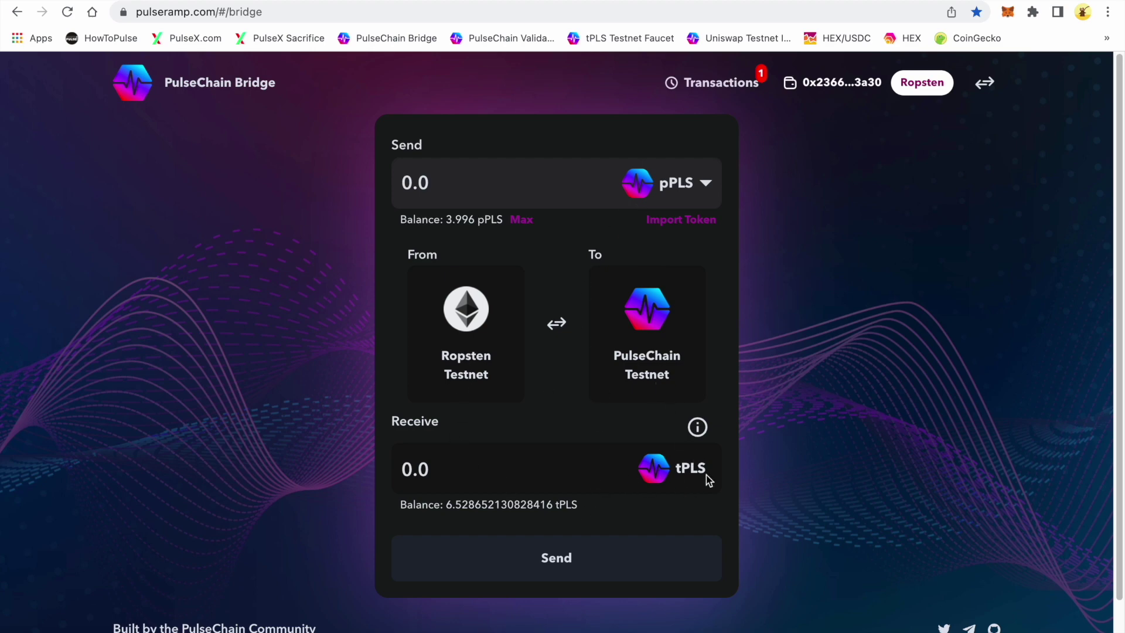
left_click(706, 184)
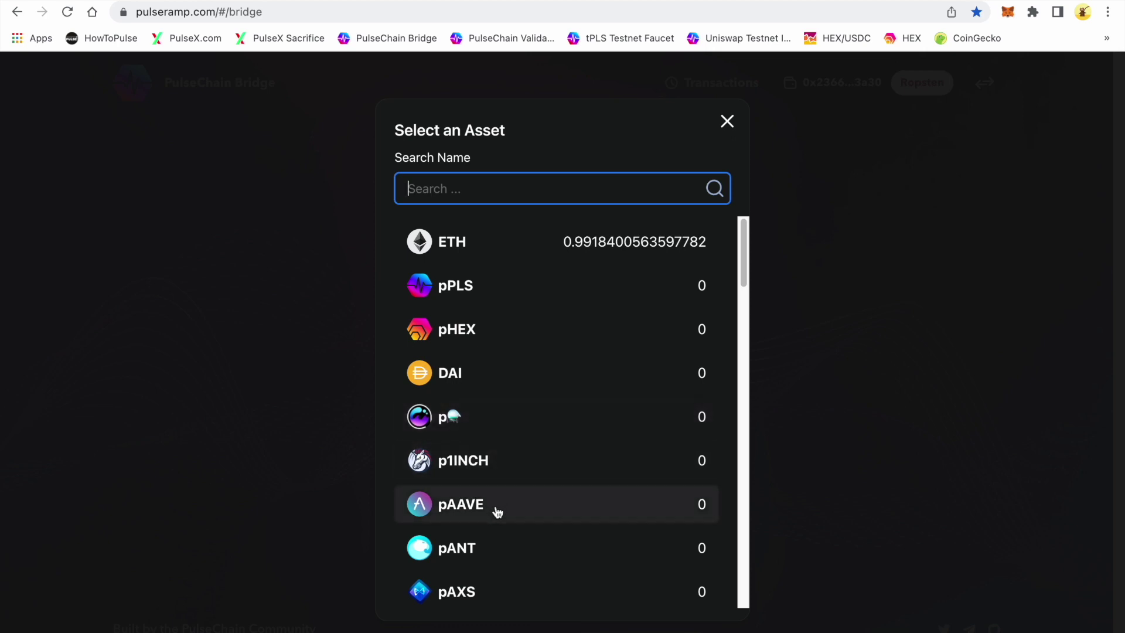
scroll(510, 538, "down", 8)
scroll(522, 537, "down", 15)
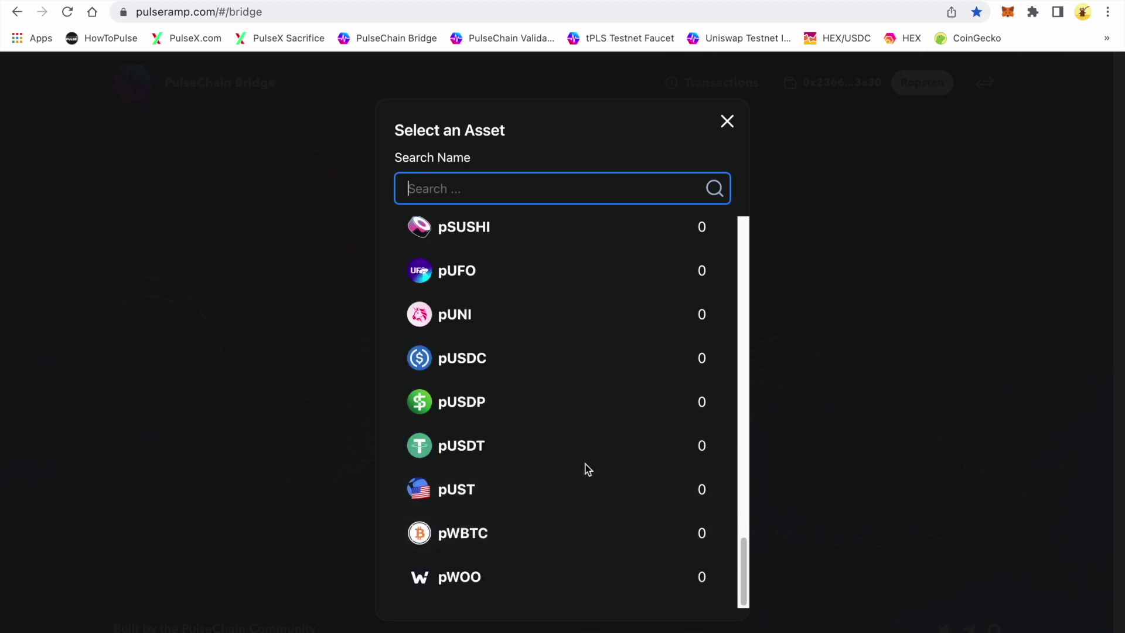
scroll(585, 467, "up", 7)
scroll(586, 468, "up", 20)
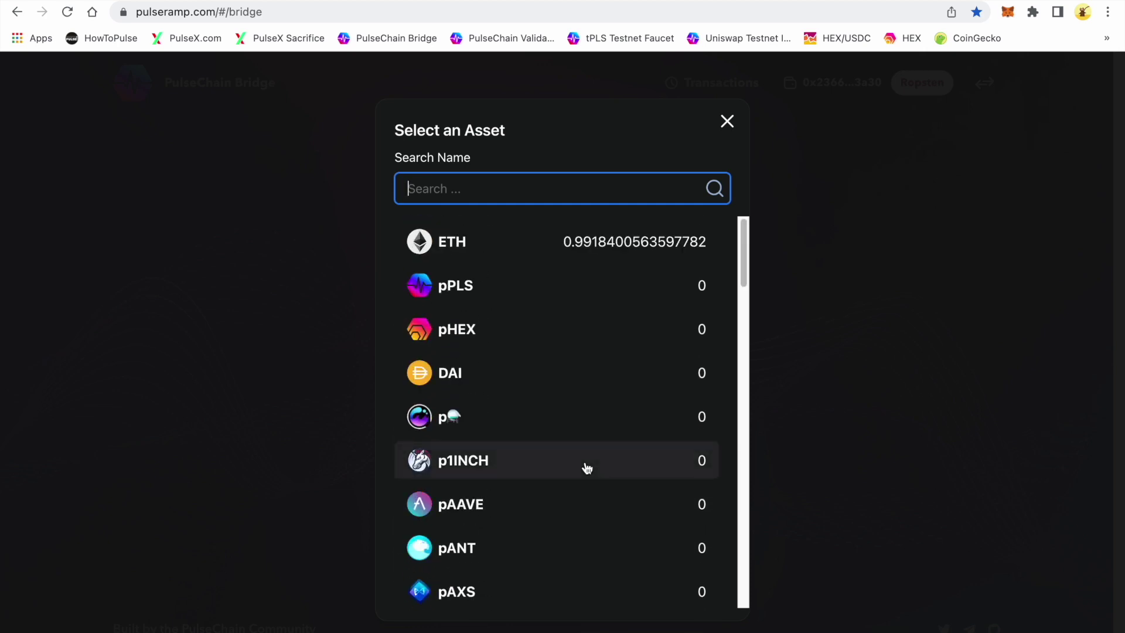
left_click(728, 121)
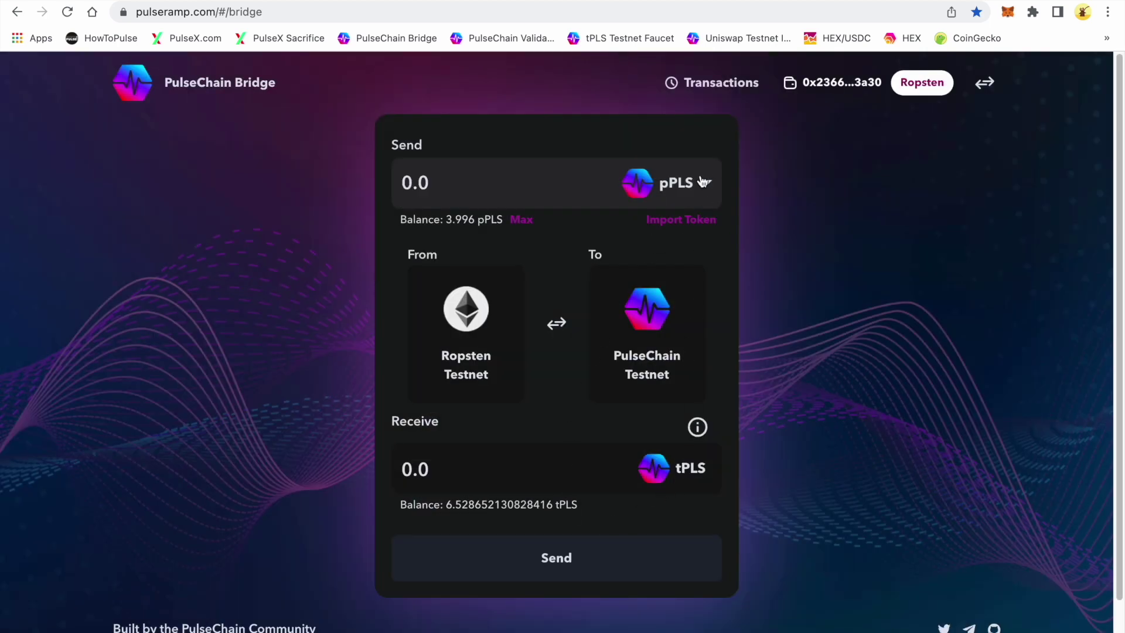